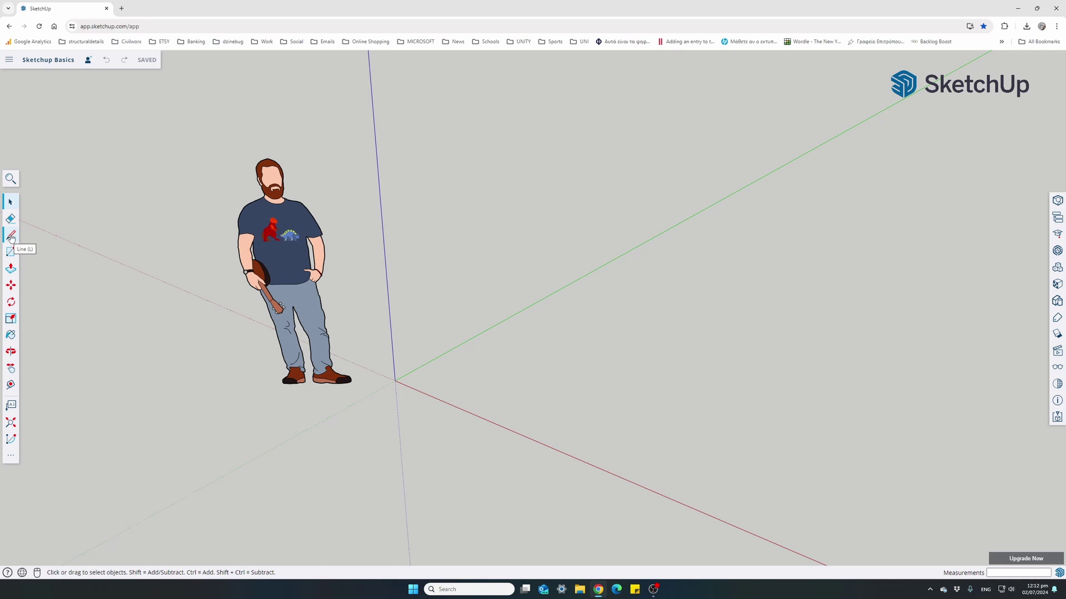
Step: With the Line tool, draw three joined edges in a zigzag on the ground beside the default figure
click(11, 237)
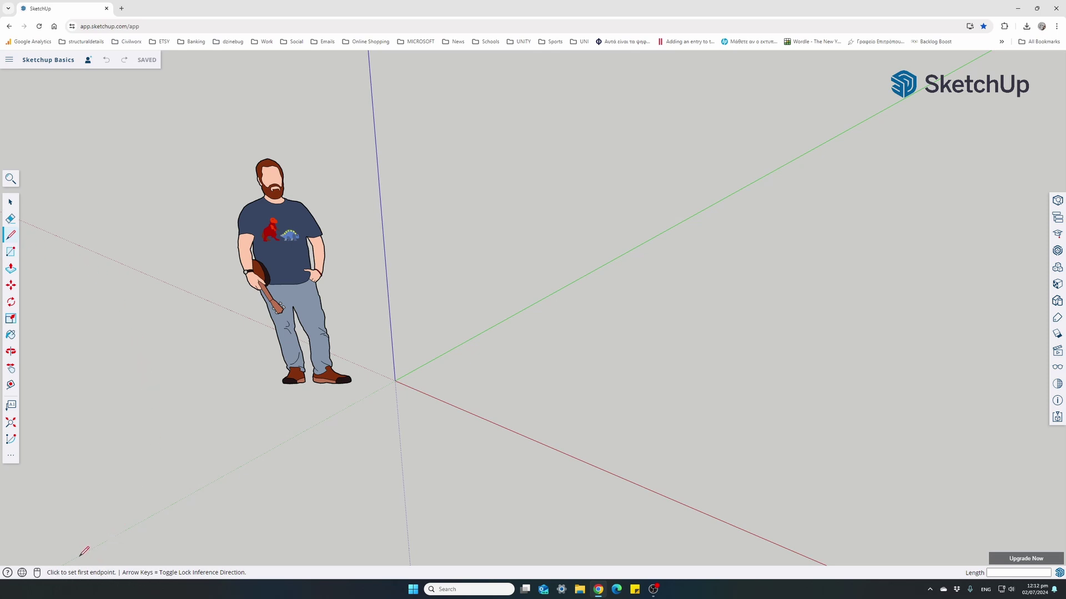
click(473, 381)
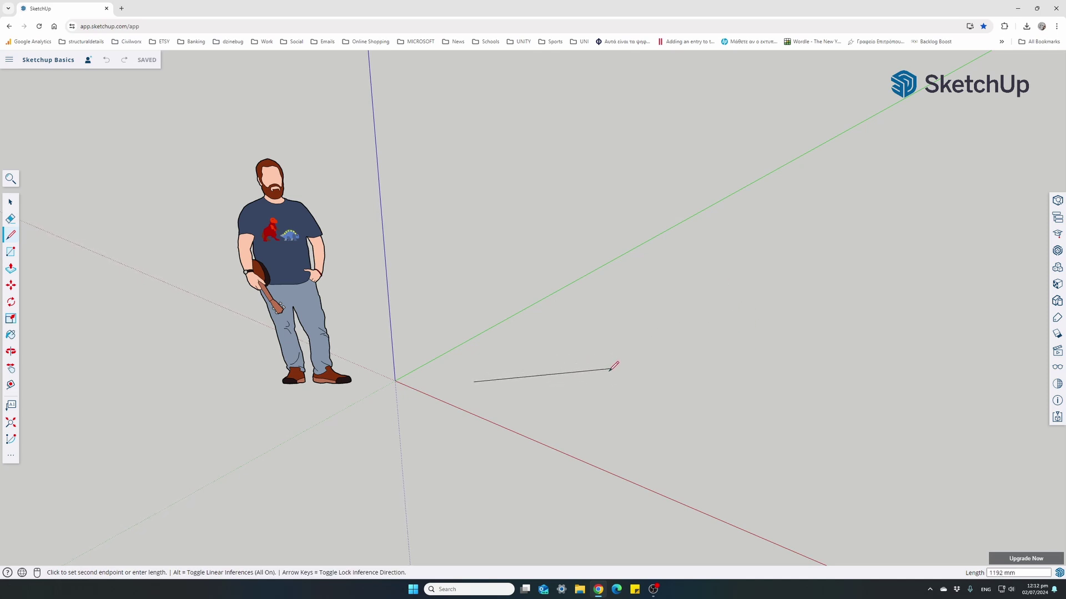
click(667, 365)
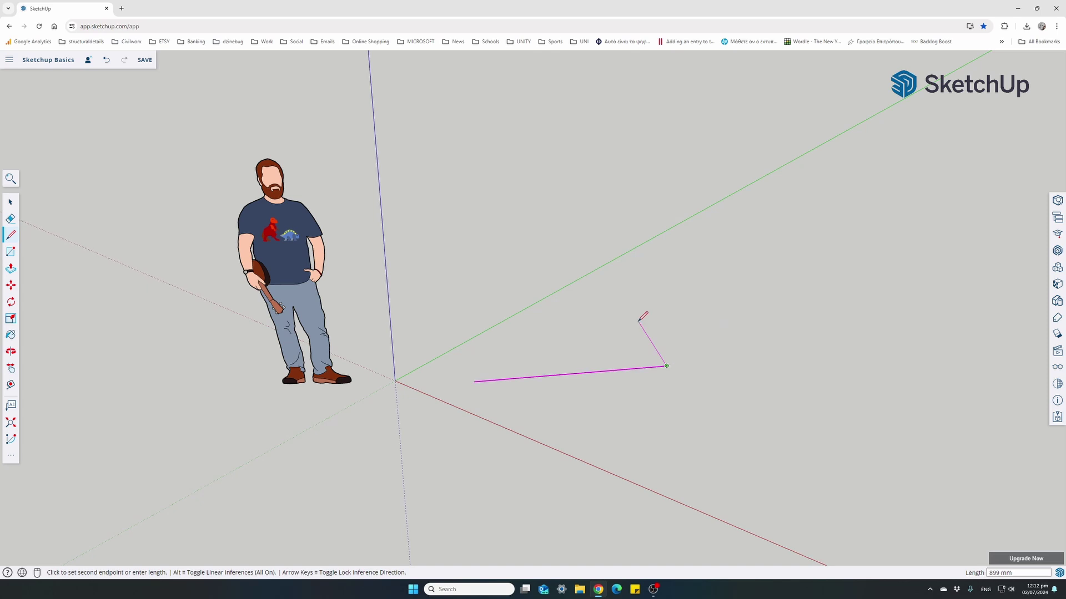
click(697, 323)
click(779, 358)
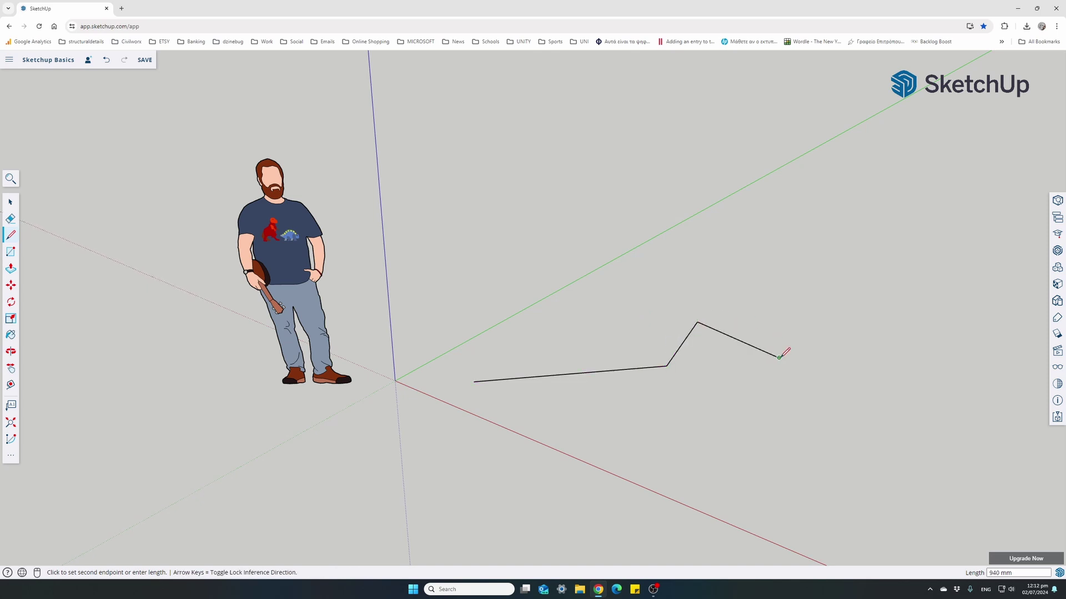
key(Escape)
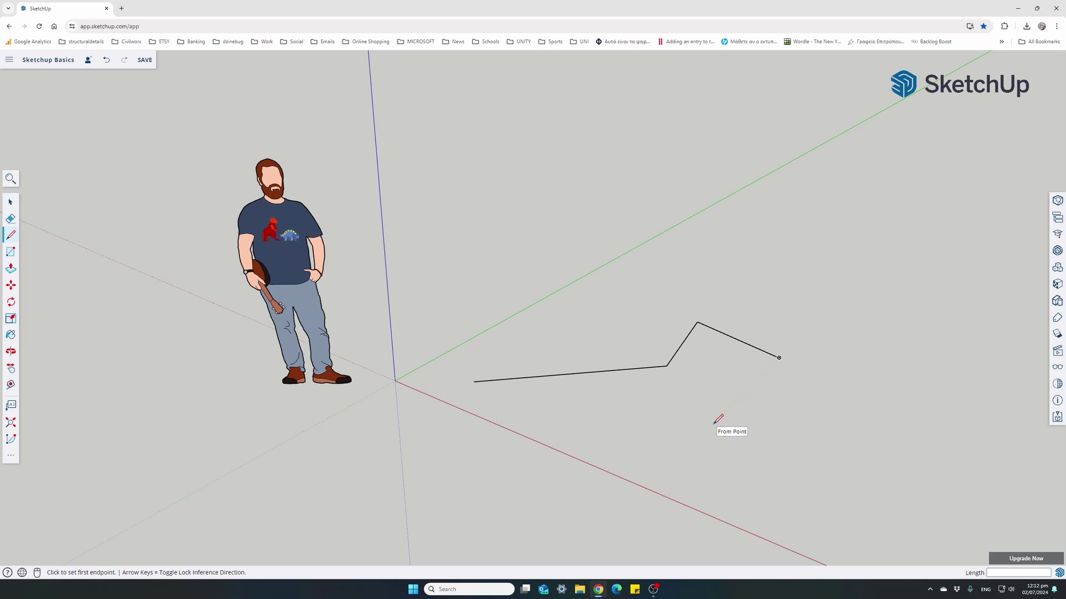
Step: Erase the zigzag's short middle edge with the Eraser, then return to Select
click(10, 220)
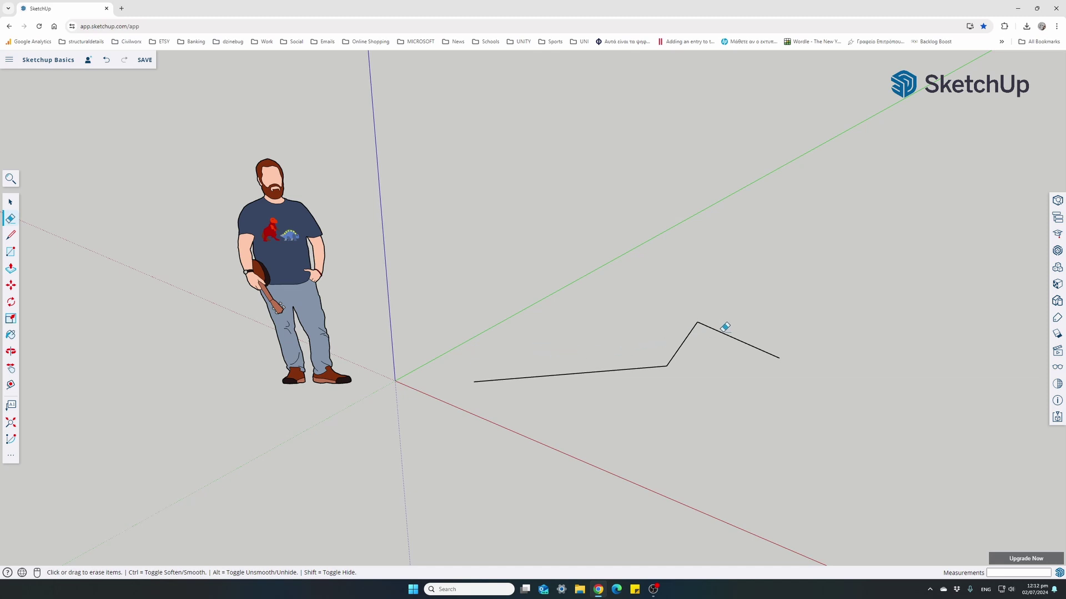
click(684, 338)
key(space)
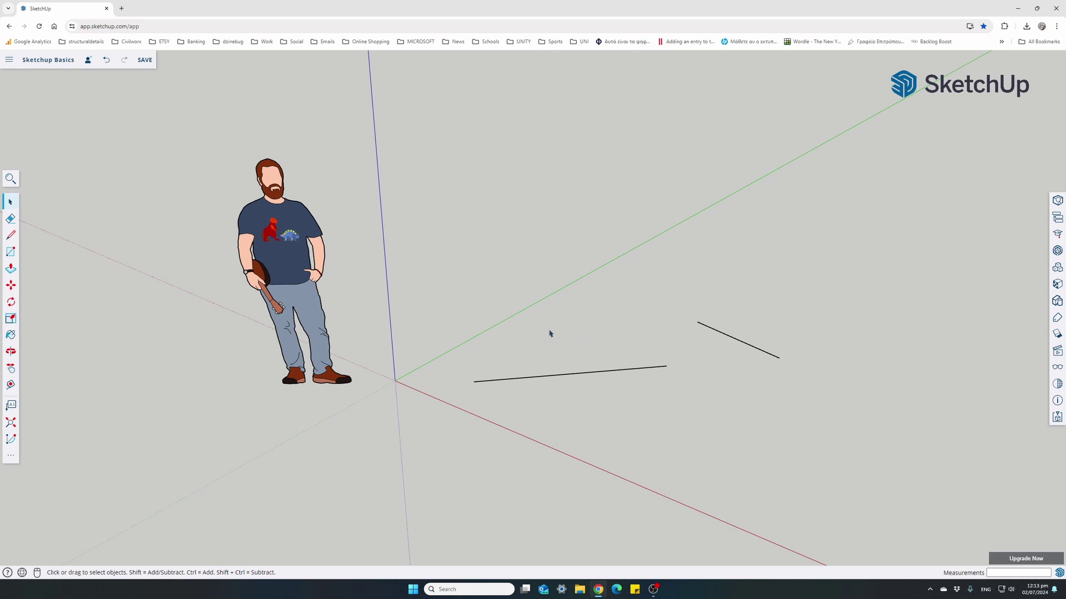
click(10, 218)
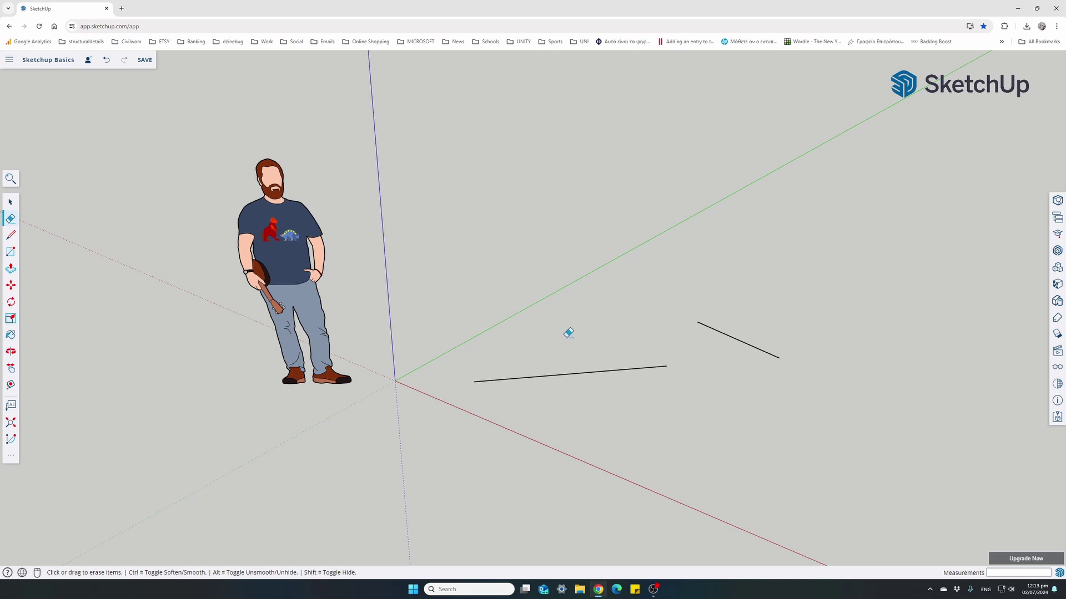
key(space)
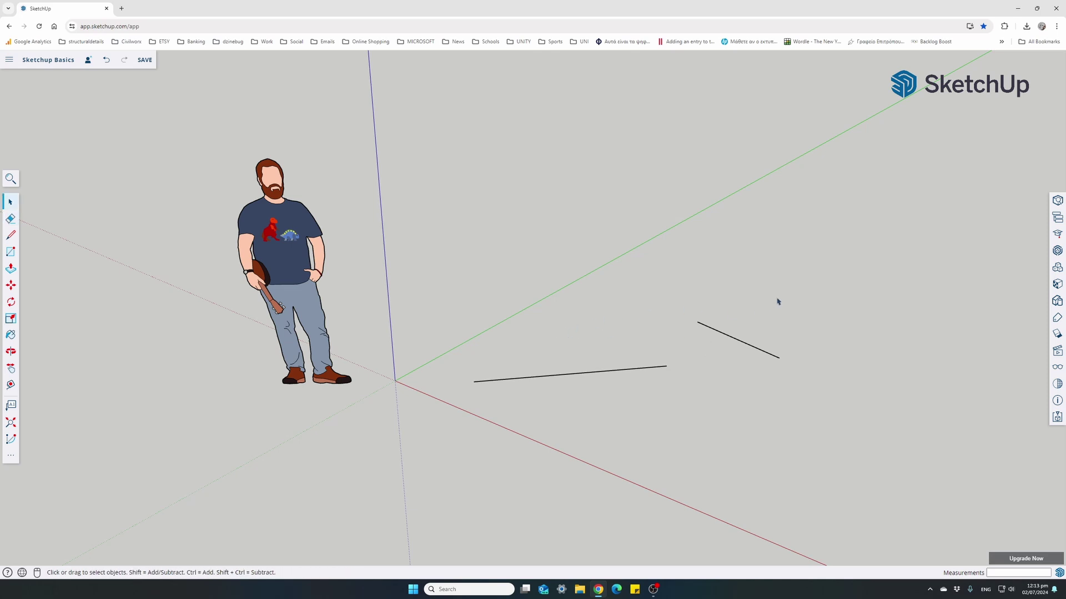
Step: Window-select the two remaining lines and delete them
drag(817, 277, 612, 424)
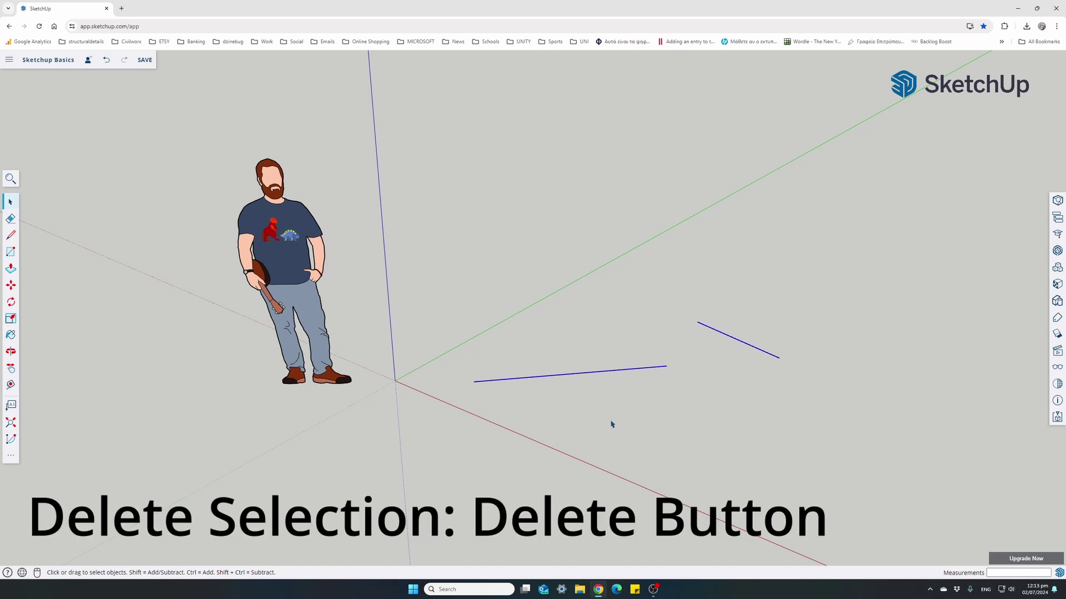
key(Delete)
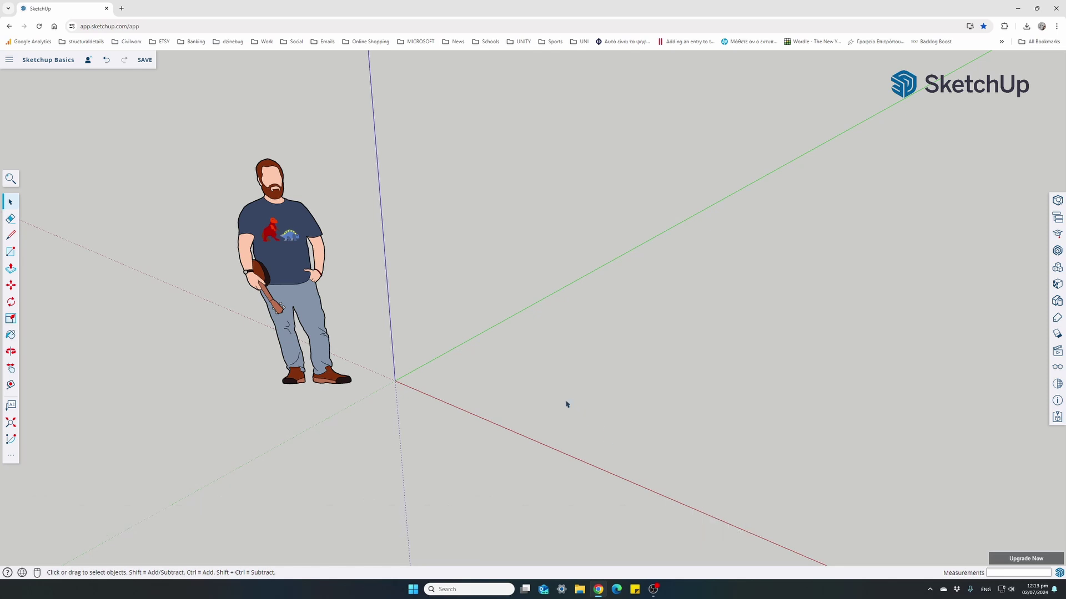
key(l)
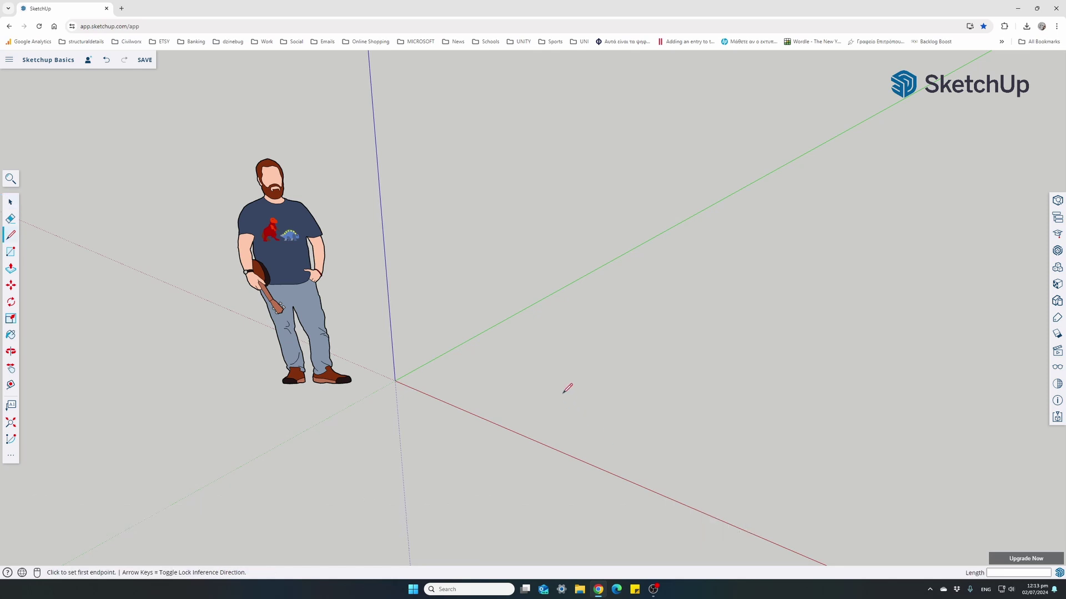
Step: Draw one straight line on the ground, locked to the red axis
click(497, 369)
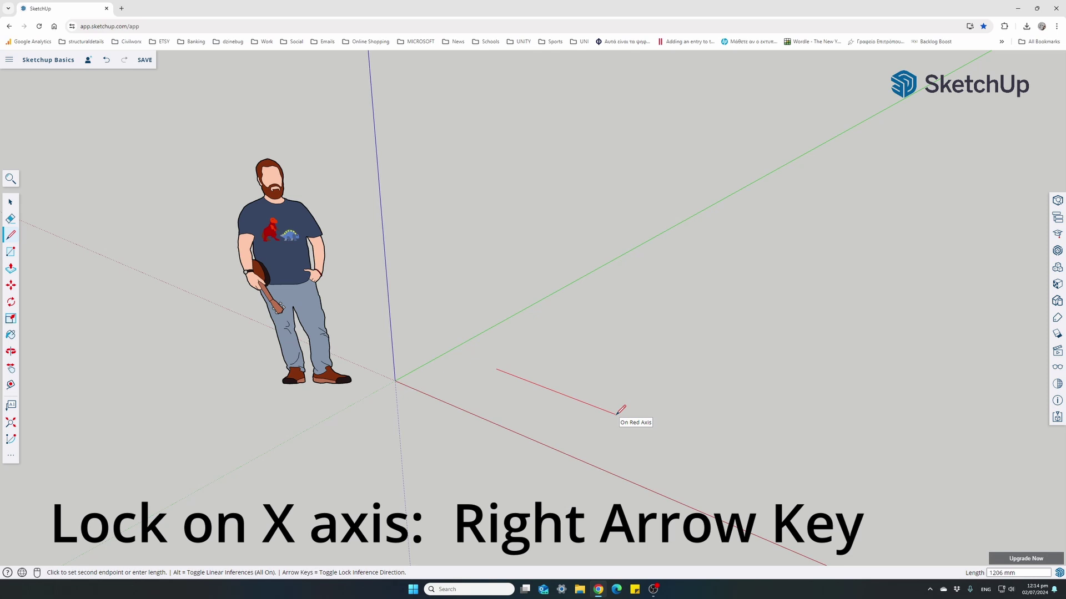
key(Right)
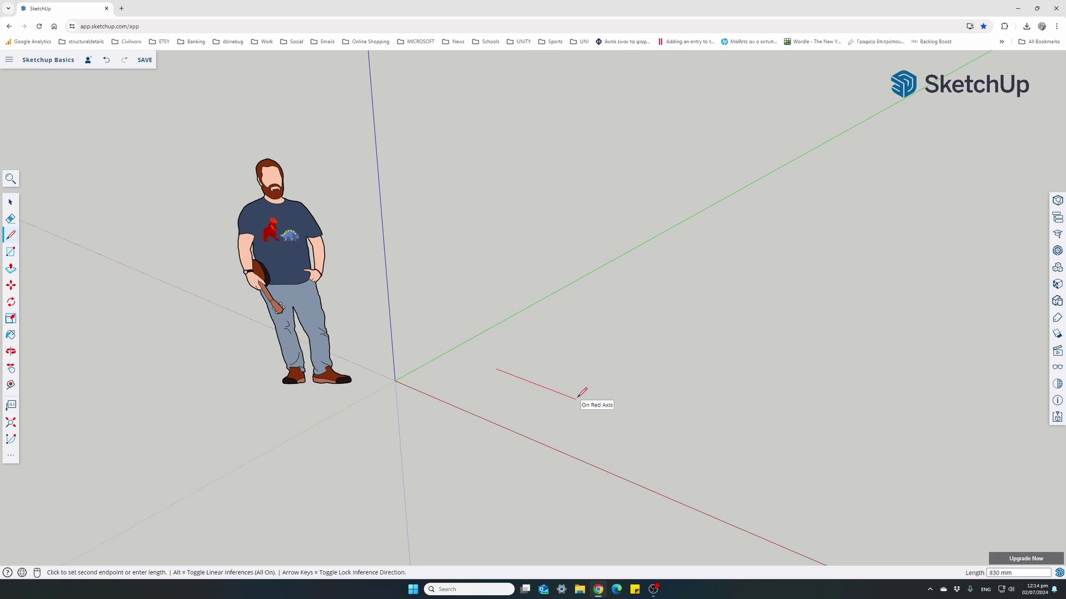
key(Right)
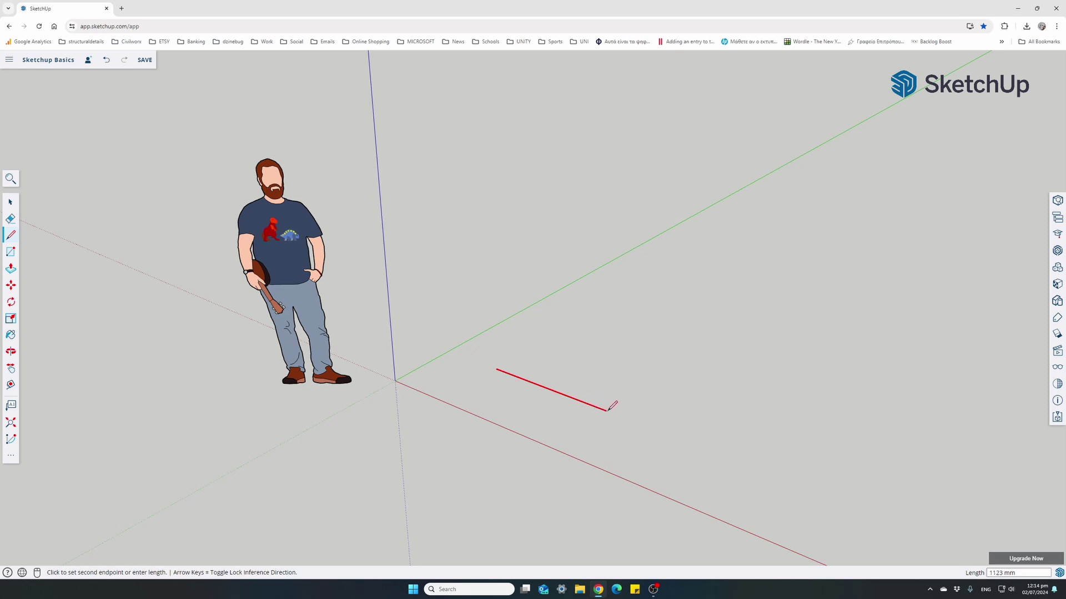
click(642, 424)
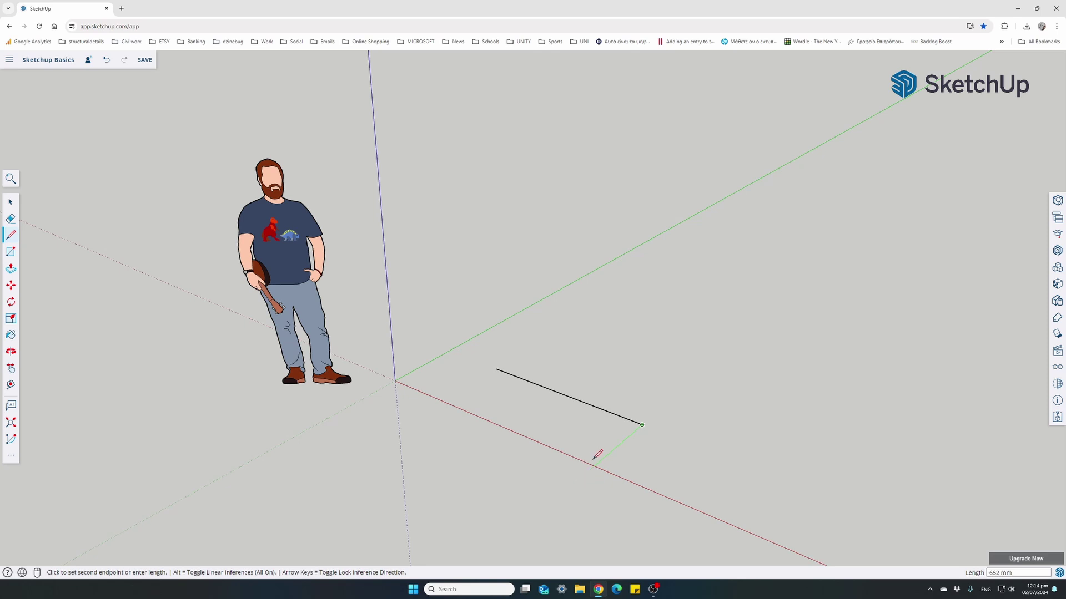
key(Escape)
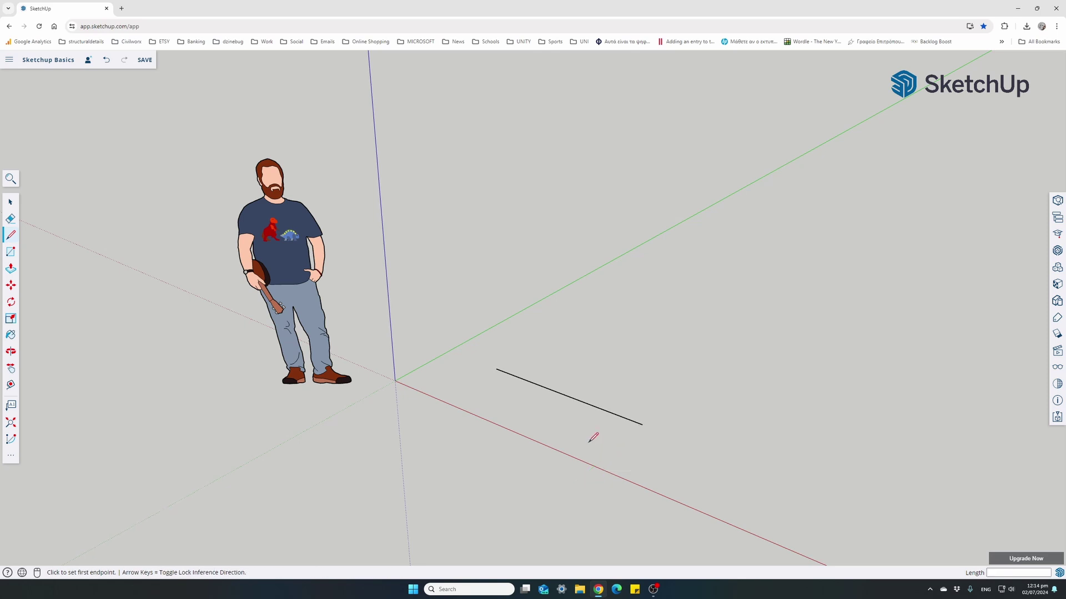
Step: Draw a second line beside the first, locked to the green axis
click(533, 358)
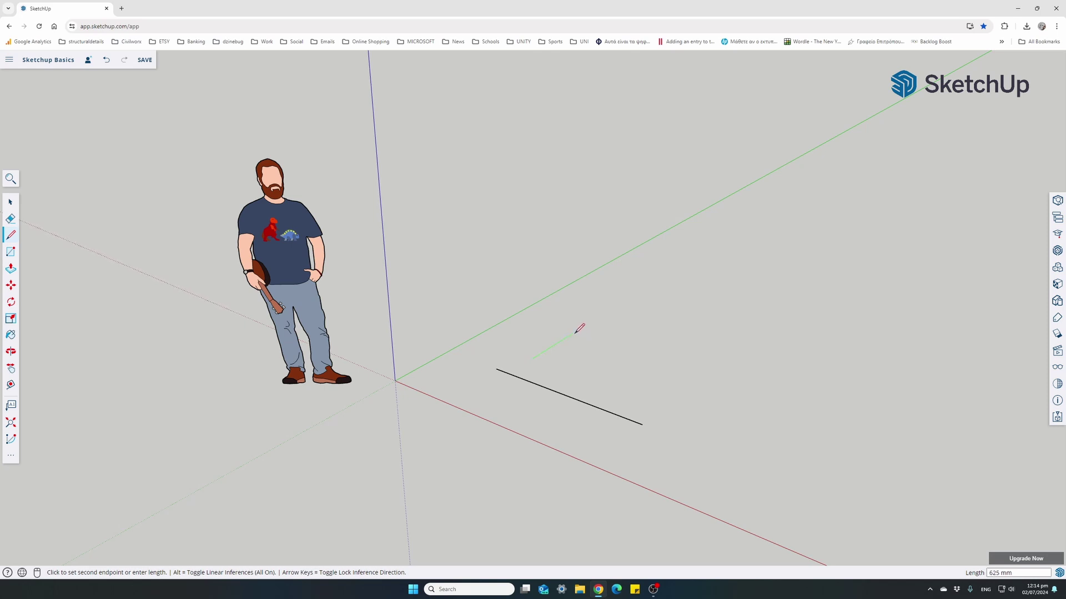
scroll(596, 319, up, 3)
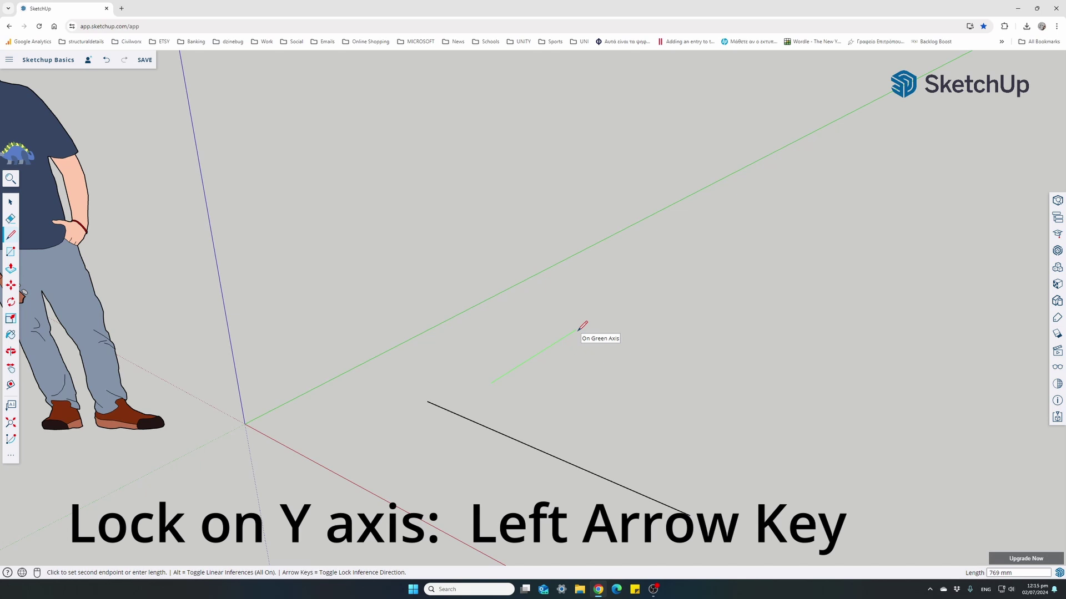
key(Left)
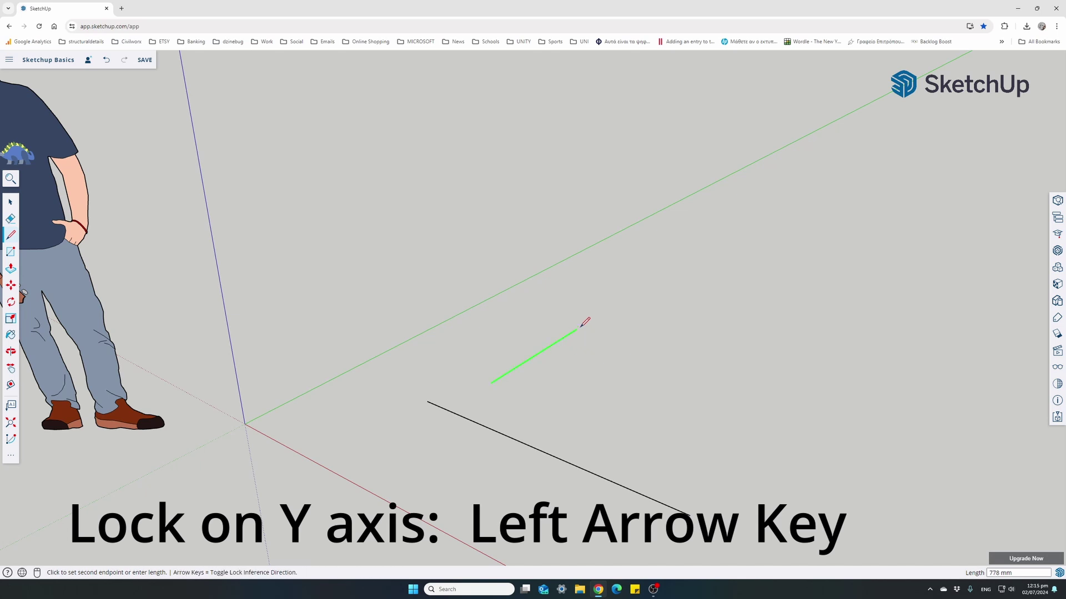
click(621, 302)
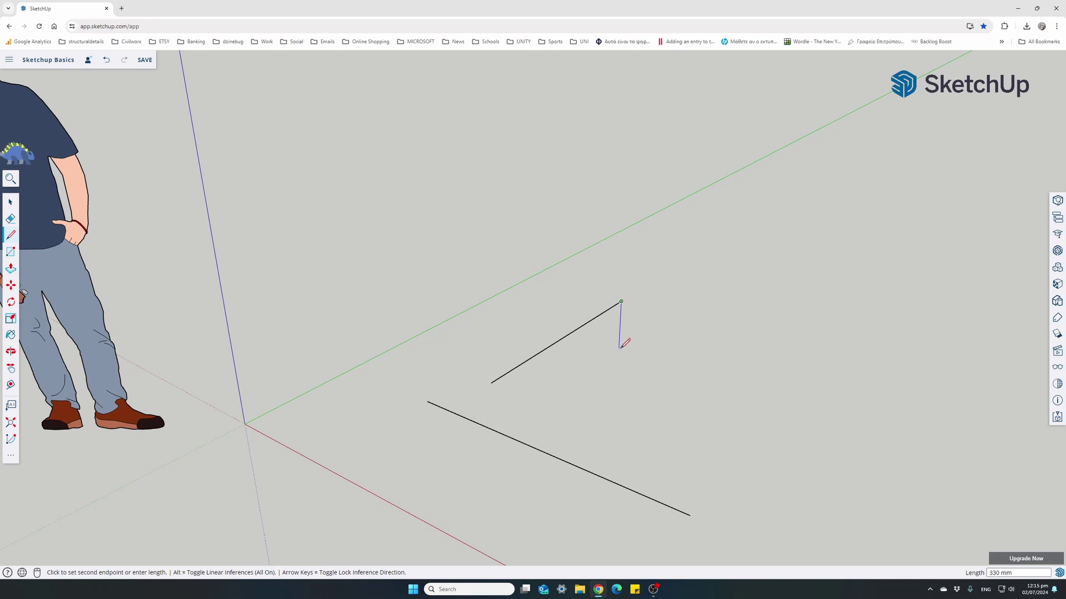
key(Escape)
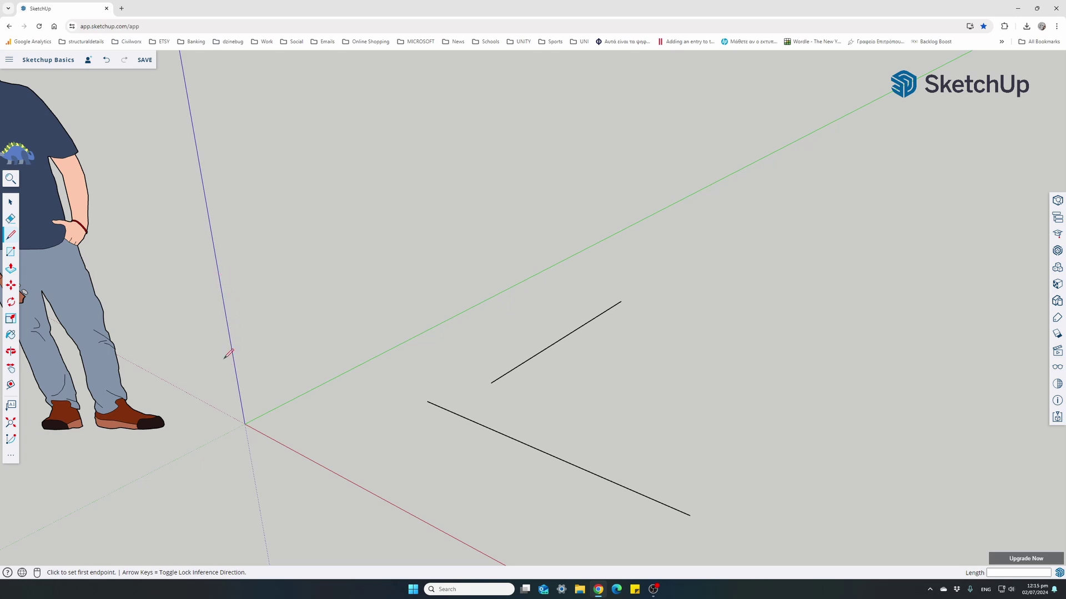
Step: Draw a vertical line about 803 mm tall, locked to the blue axis
click(450, 362)
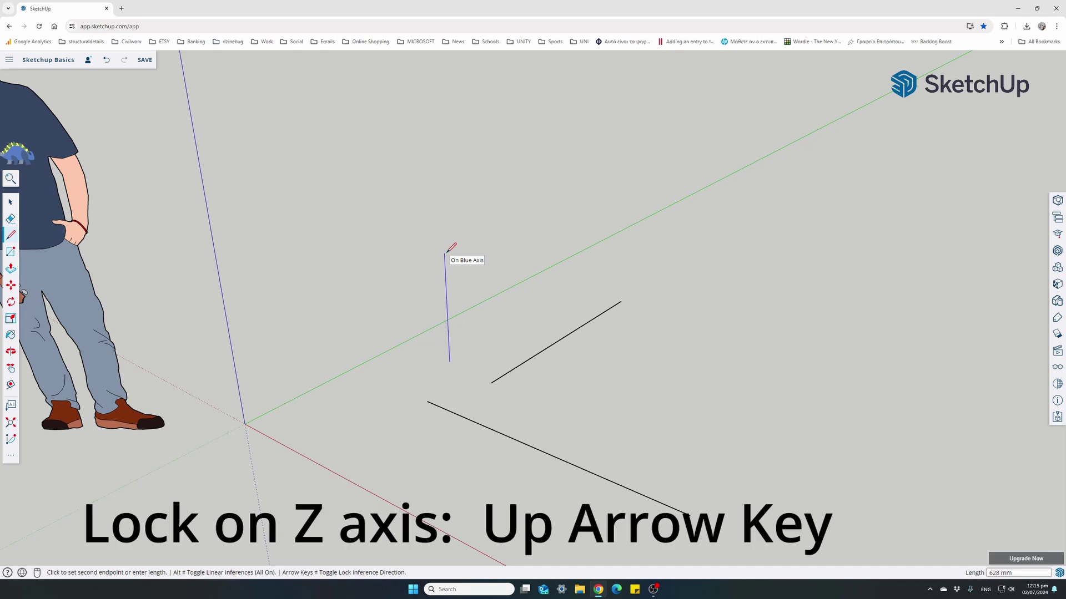
key(Up)
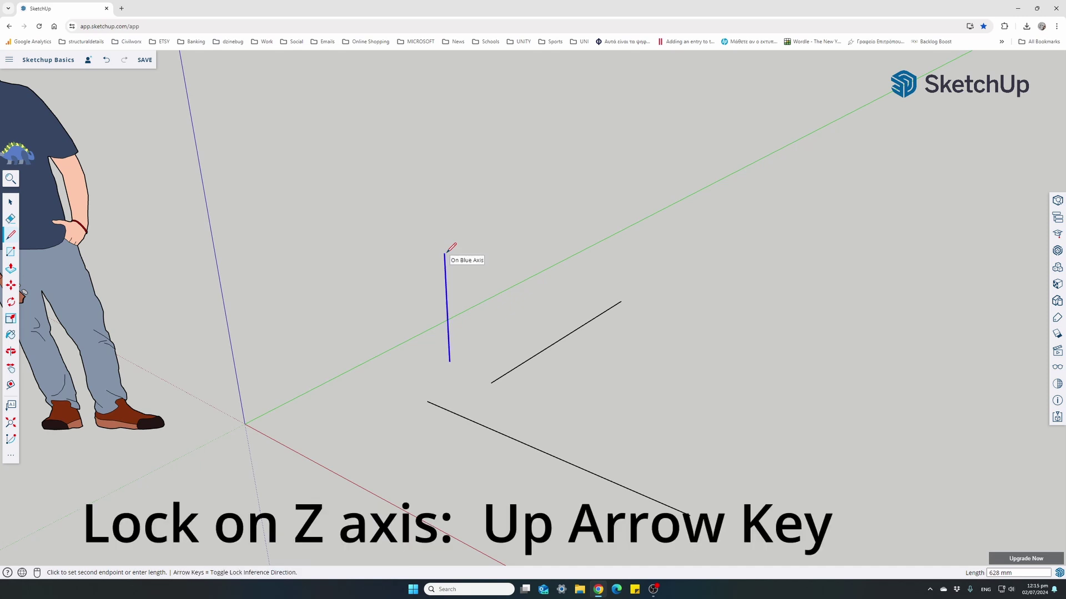
click(443, 220)
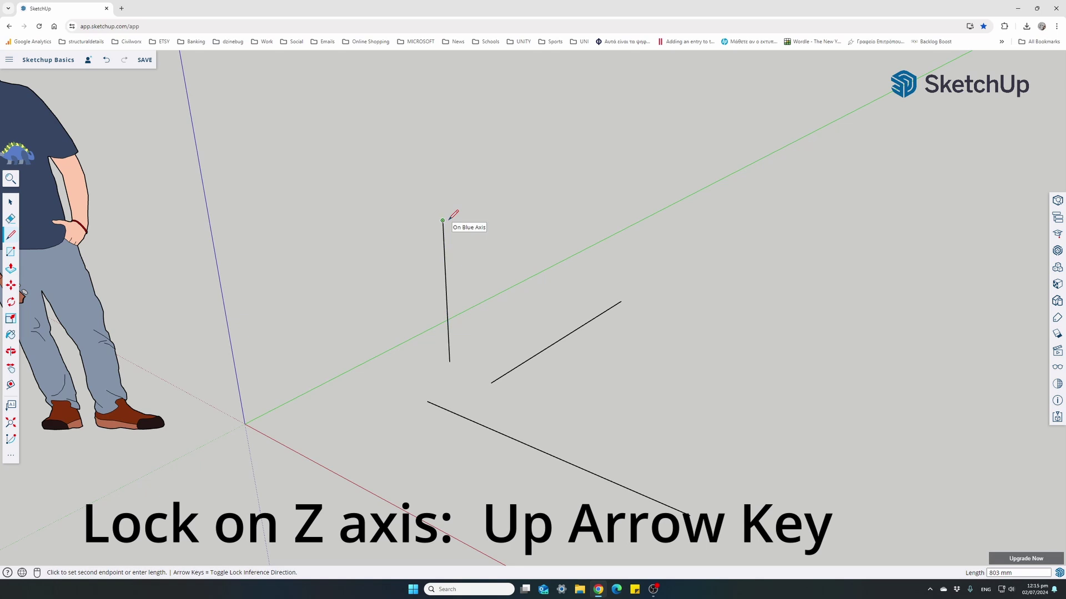
key(Escape)
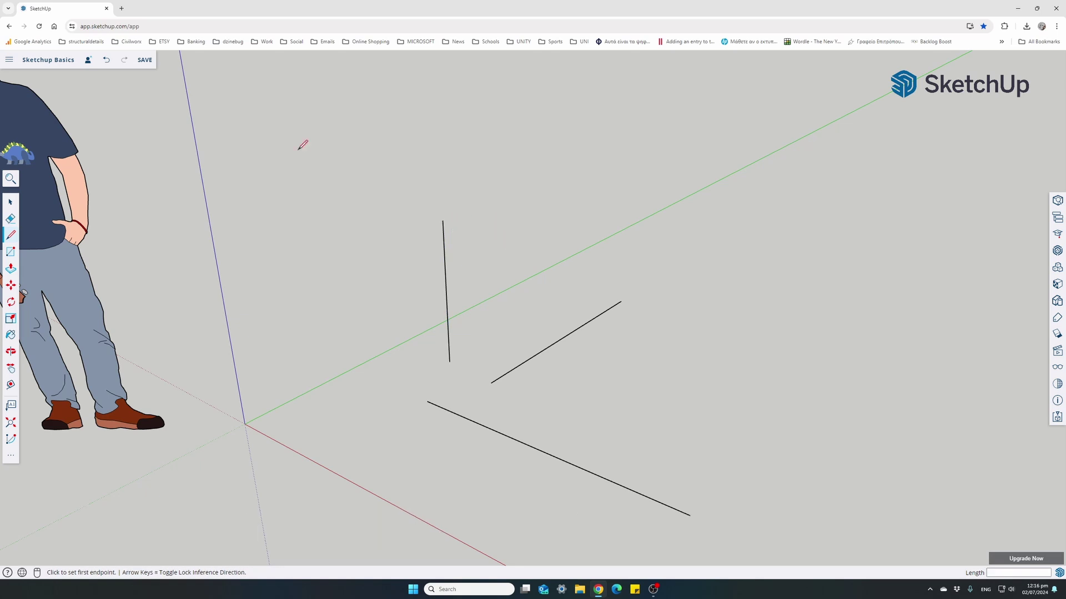
Step: Select all three axis-aligned lines with a crossing window and delete them
key(space)
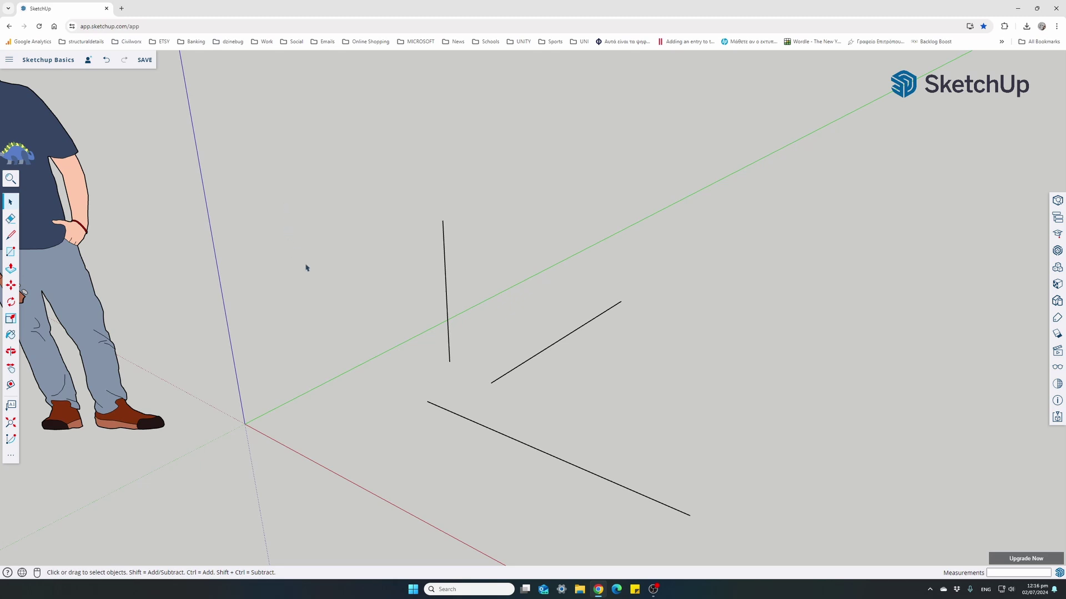
drag(717, 454, 438, 342)
key(Delete)
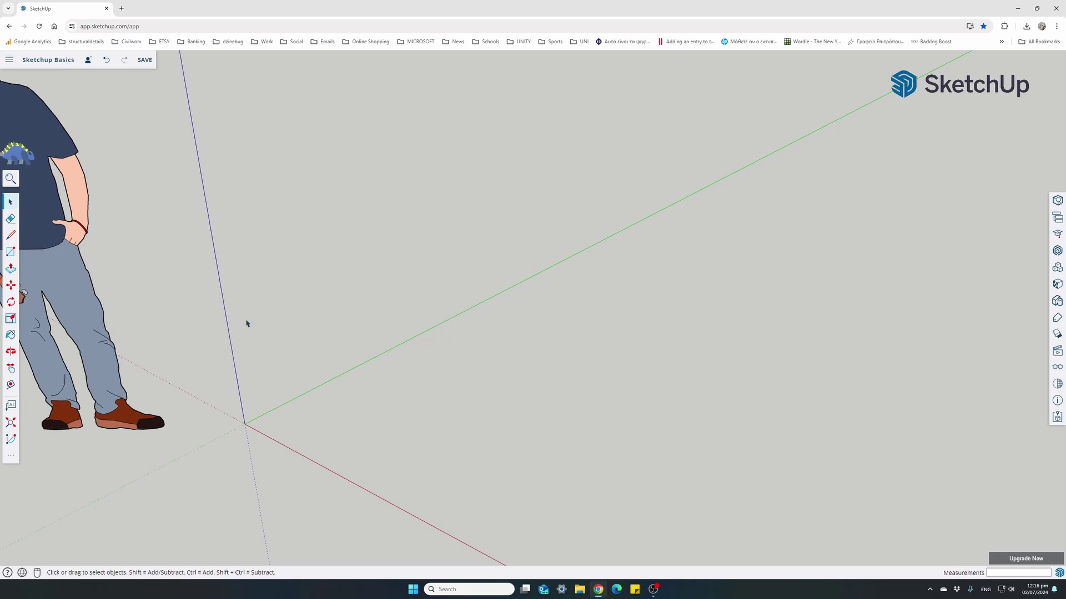
key(l)
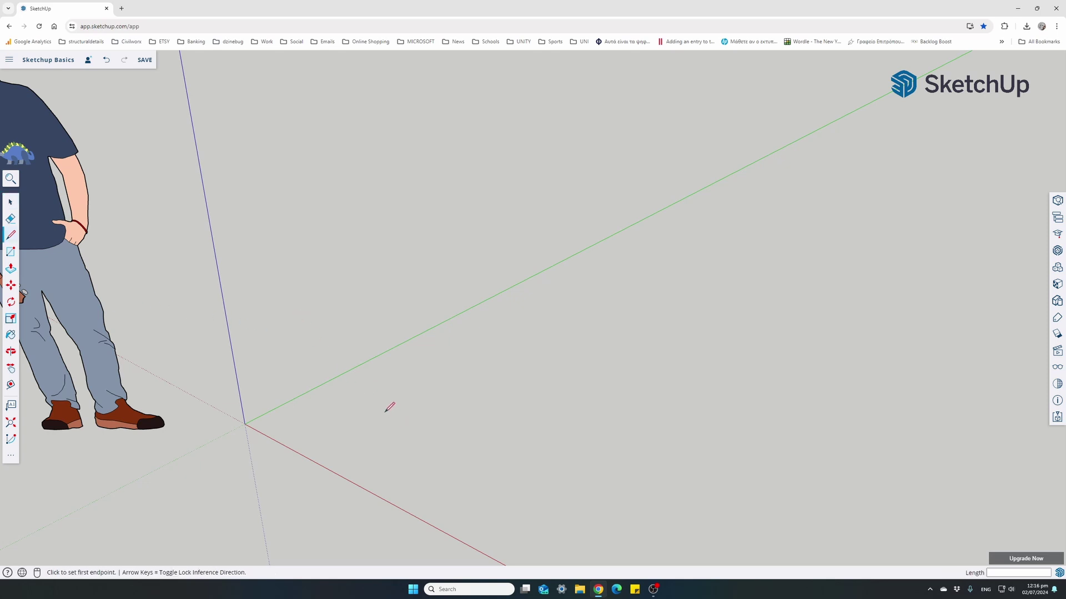
click(384, 412)
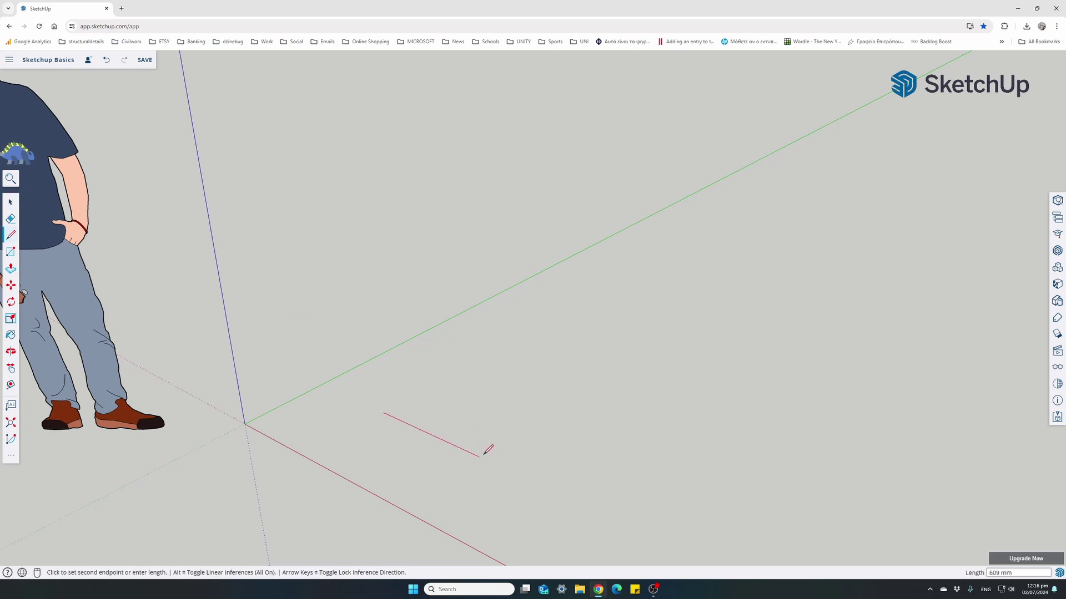
Step: Complete the four-edge square along the red and green axes, closing it into a grey face
click(498, 465)
click(598, 390)
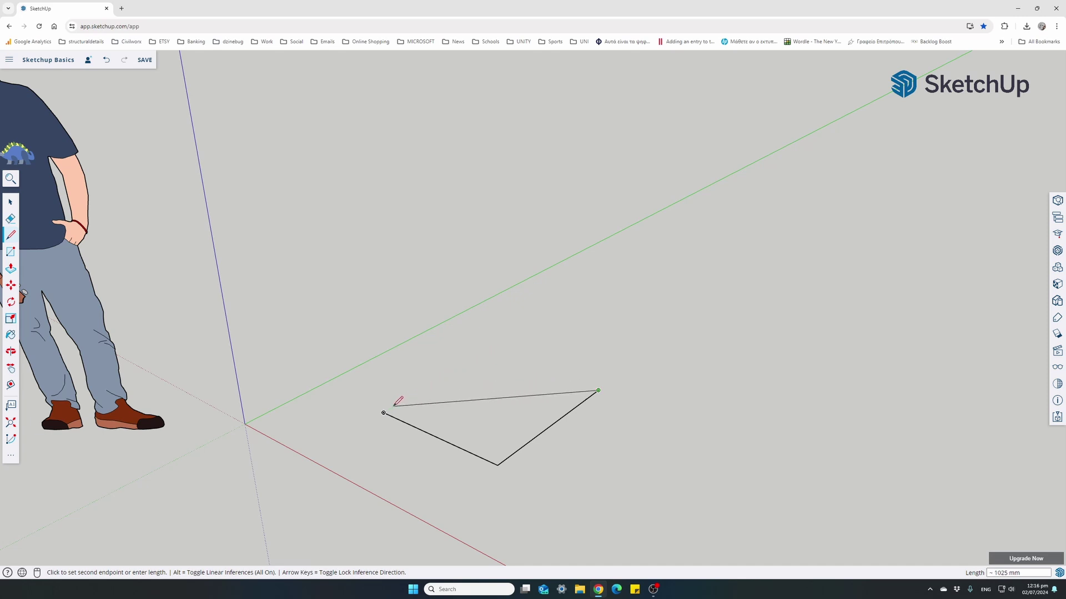
click(490, 350)
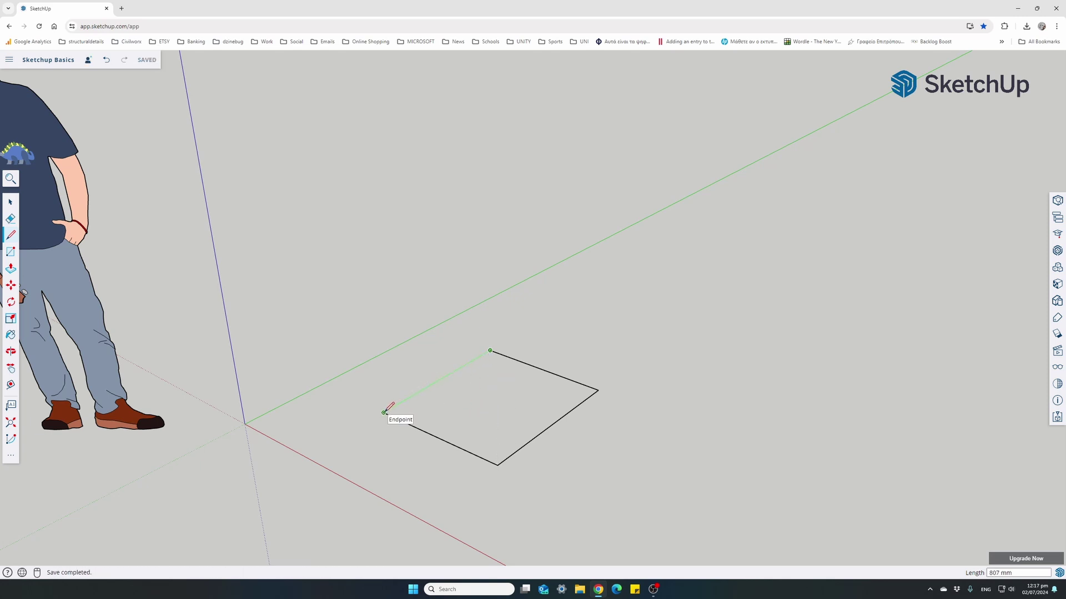
click(384, 413)
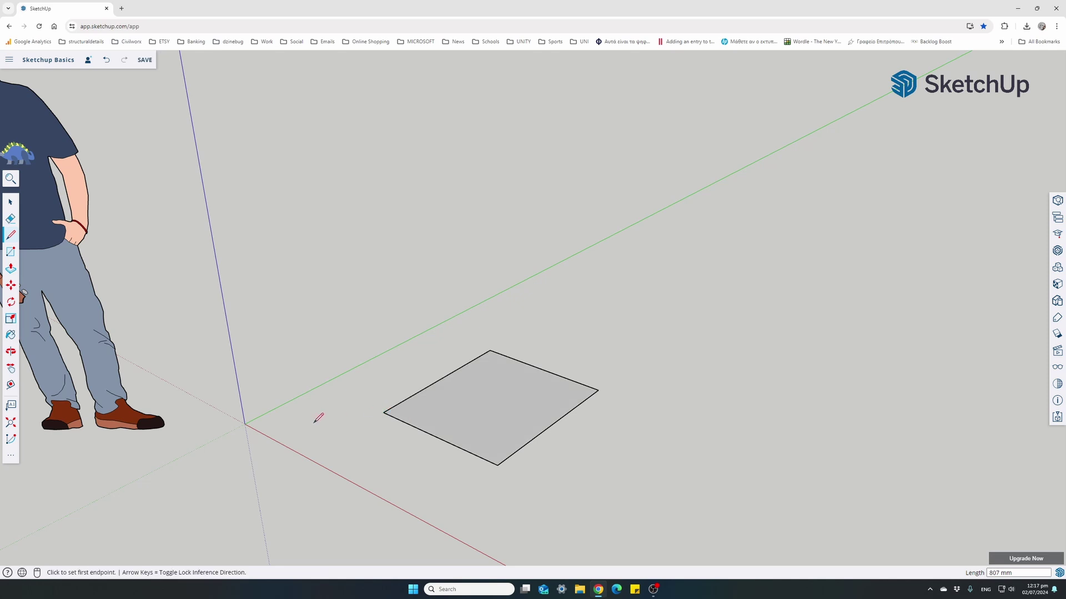
Step: Select the square face together with all its edges and delete them
key(space)
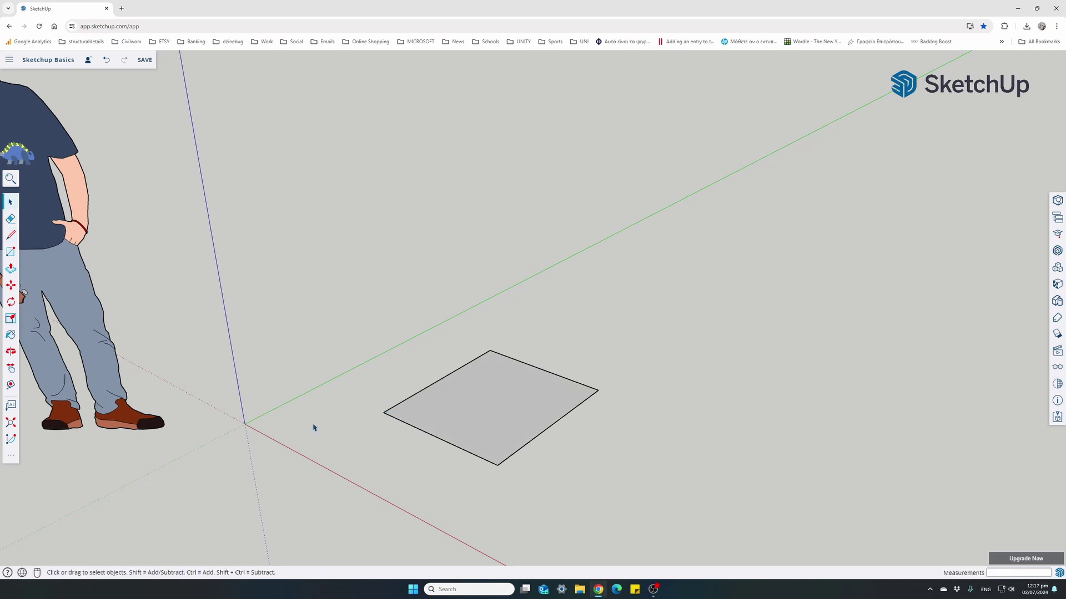
click(487, 408)
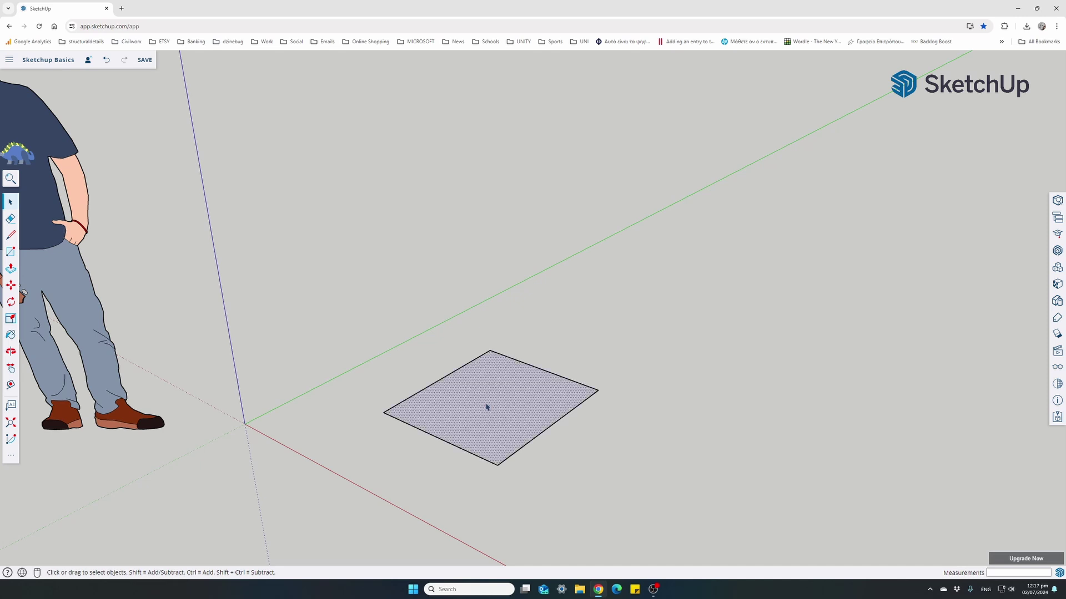
click(383, 308)
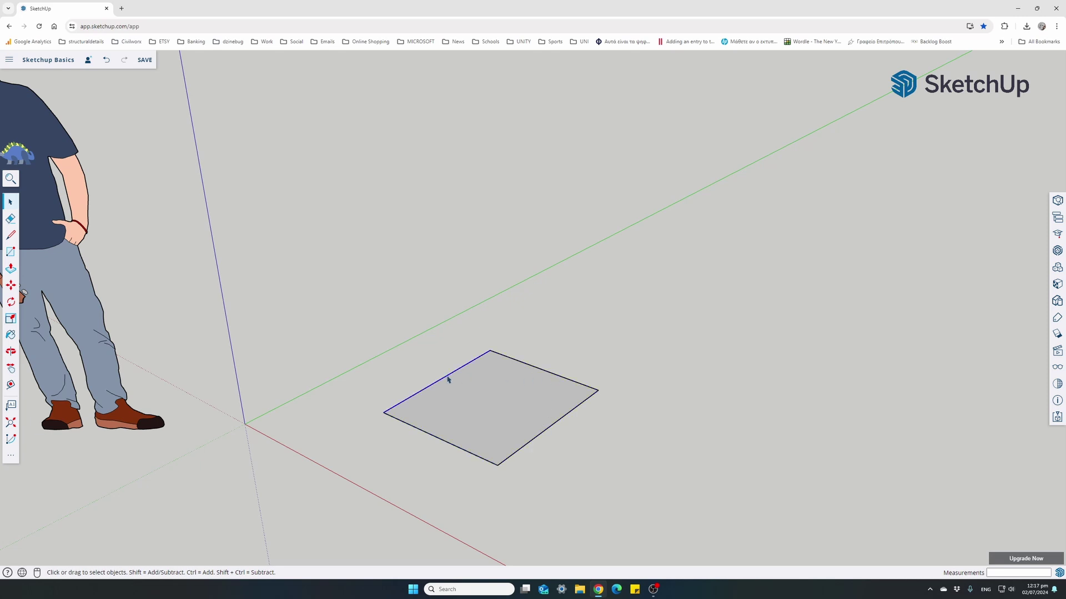
click(499, 411)
click(372, 324)
drag(393, 361, 418, 377)
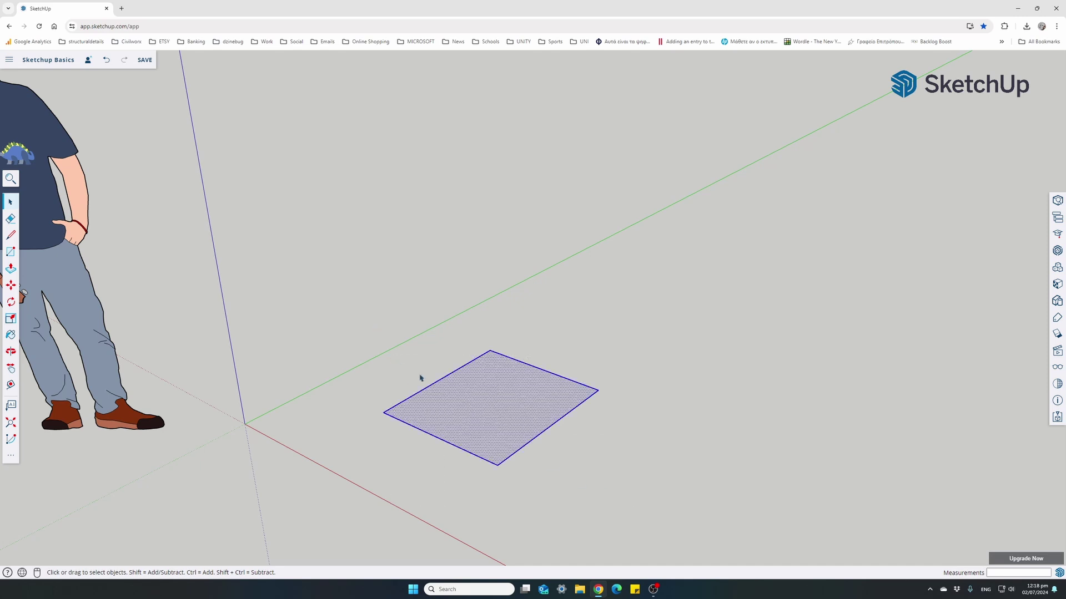
key(Delete)
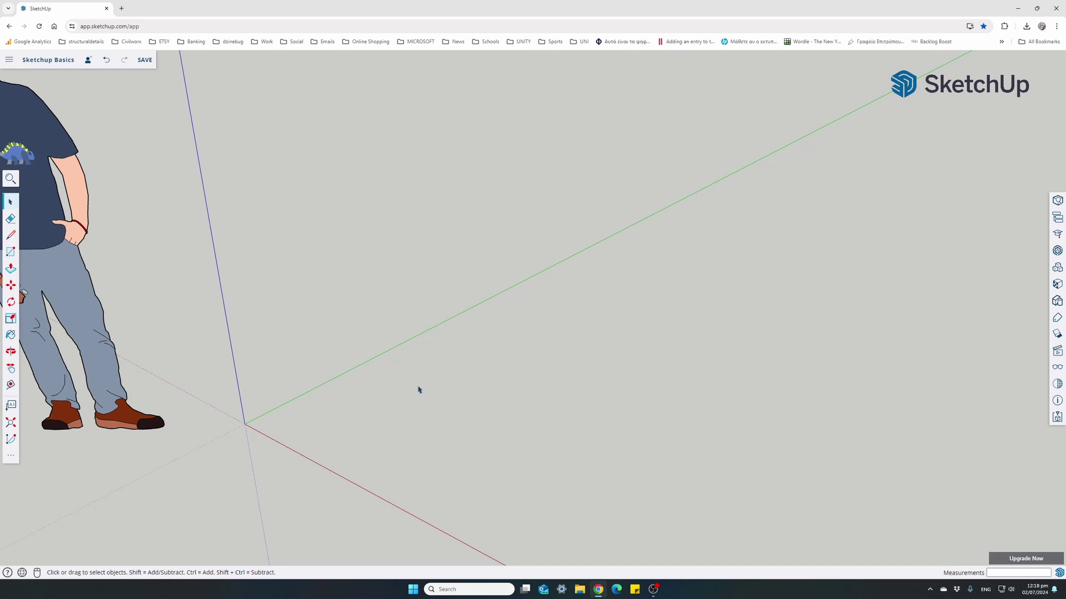
Step: Draw a rectangle with typed edge lengths 1000, 750 and 1000 mm, closing it into a face
click(11, 235)
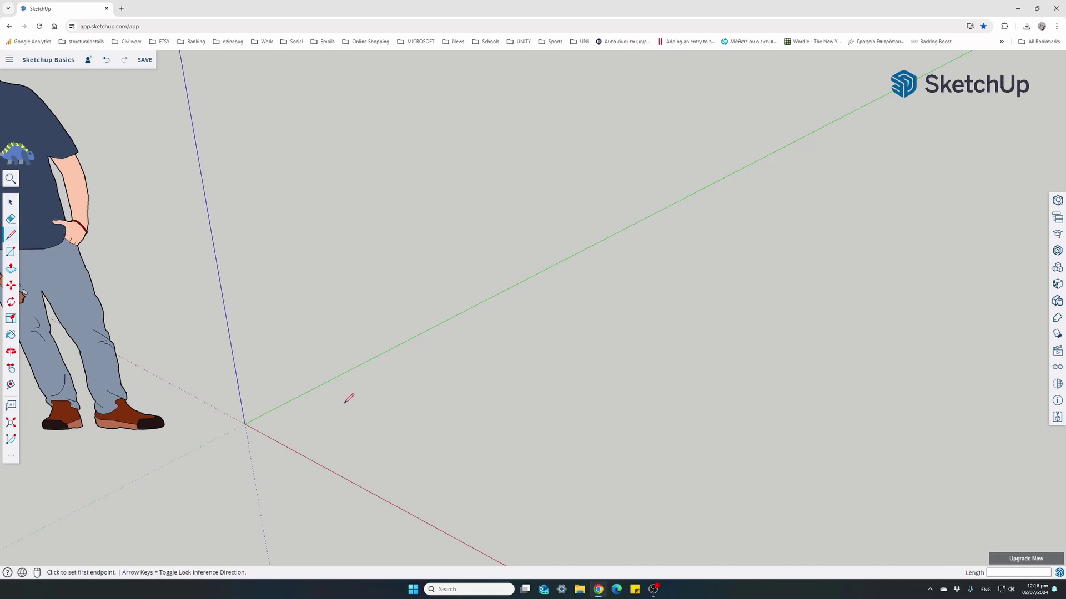
click(373, 399)
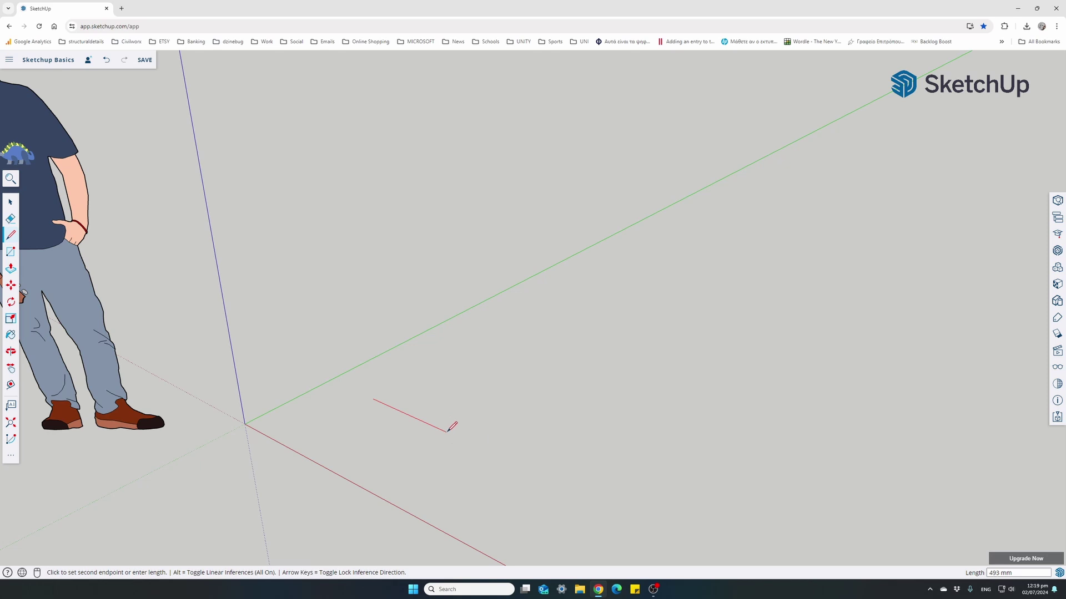
text(1)
key(Return)
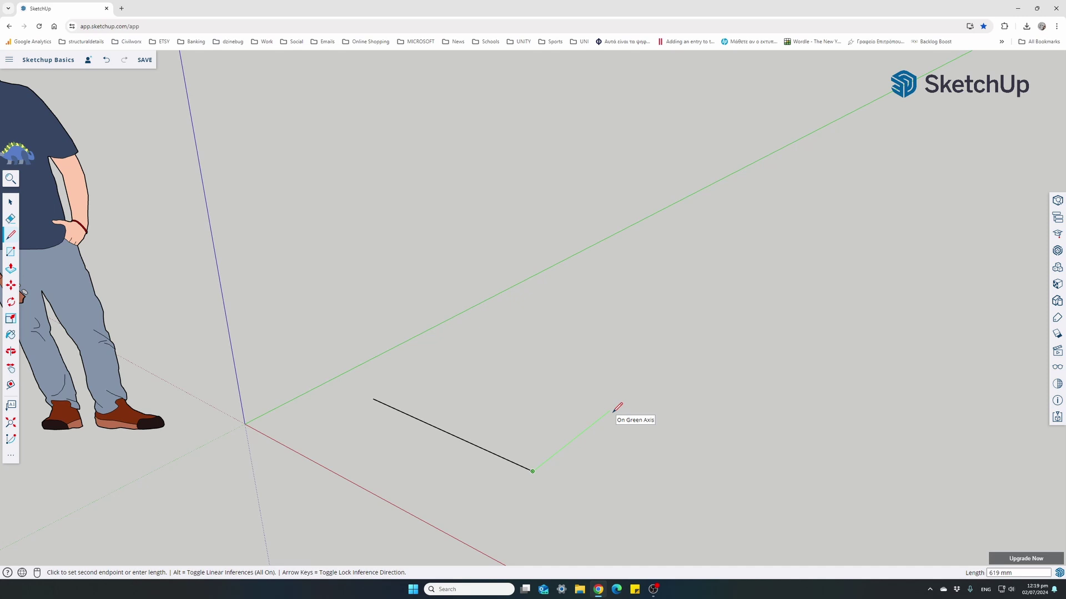
text(750)
key(Return)
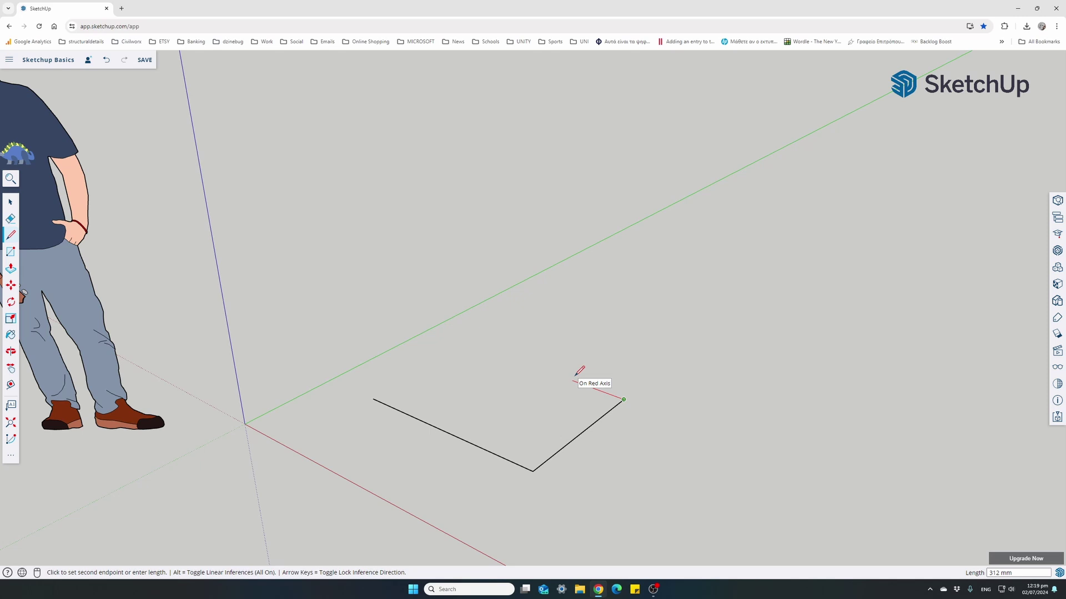
text(1000)
key(Return)
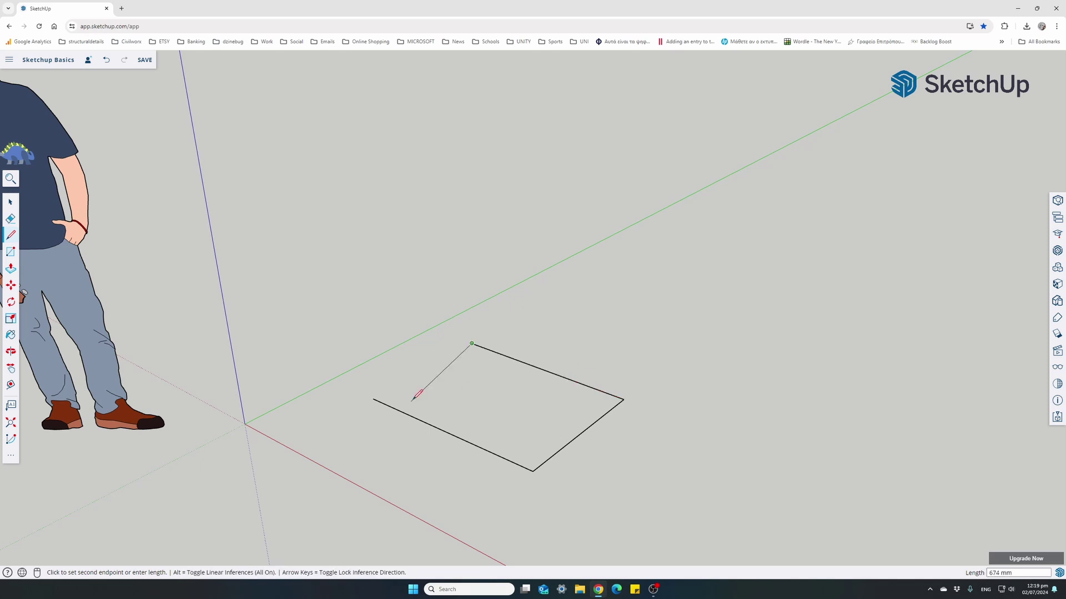
click(373, 399)
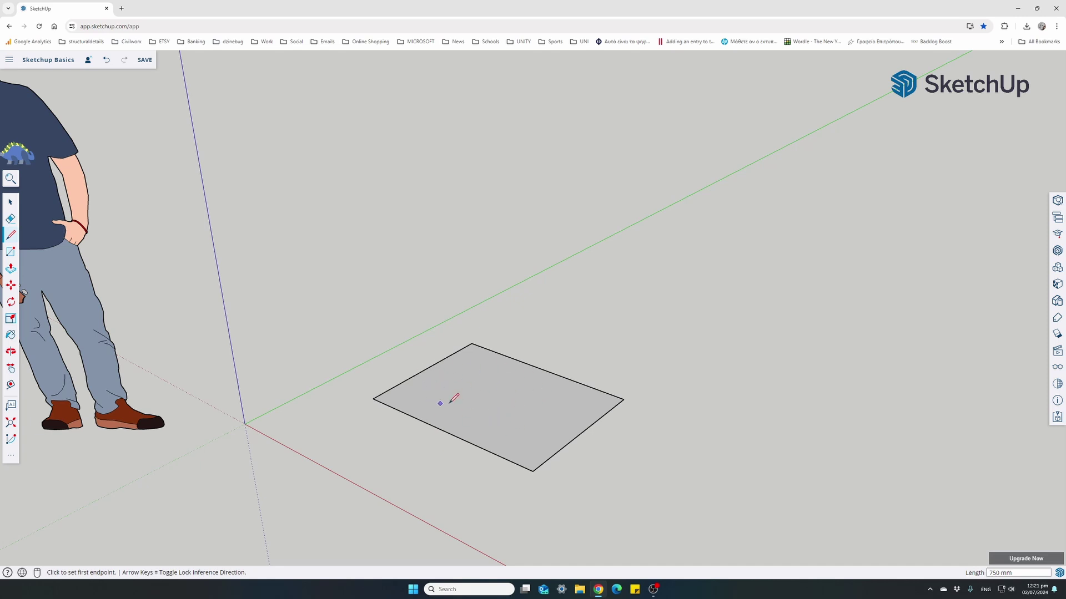
Step: Draw a 750 mm edge between the lower and upper edge midpoints, then return to Select
click(447, 432)
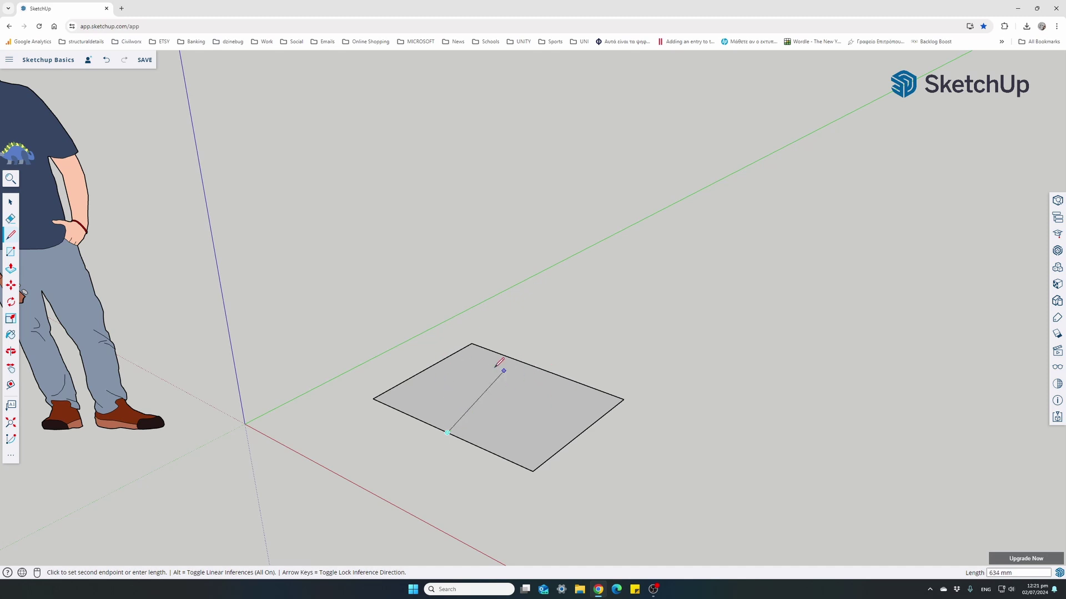
click(543, 369)
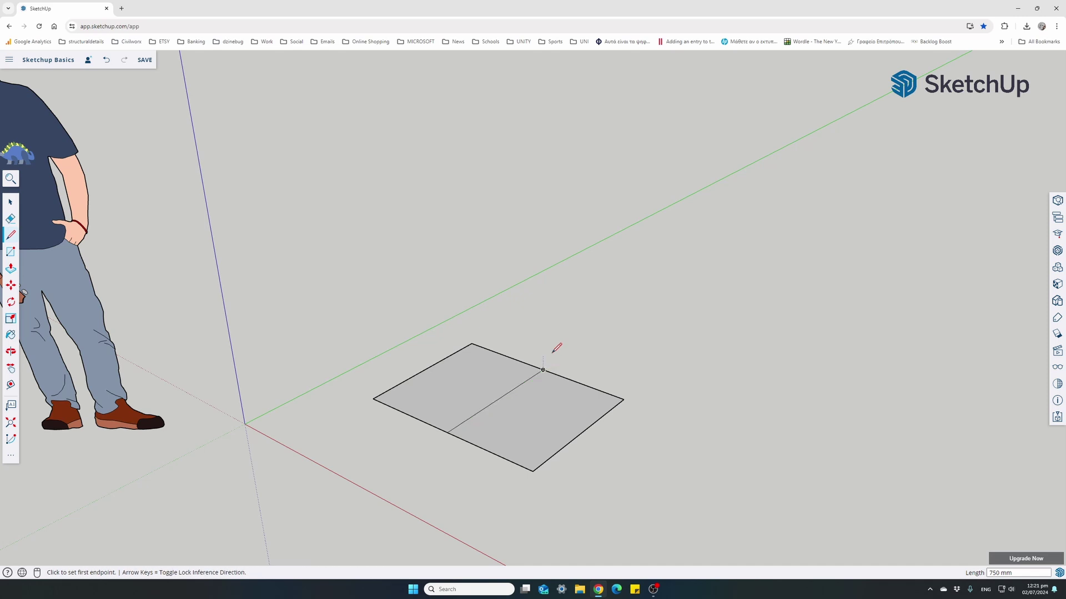
key(space)
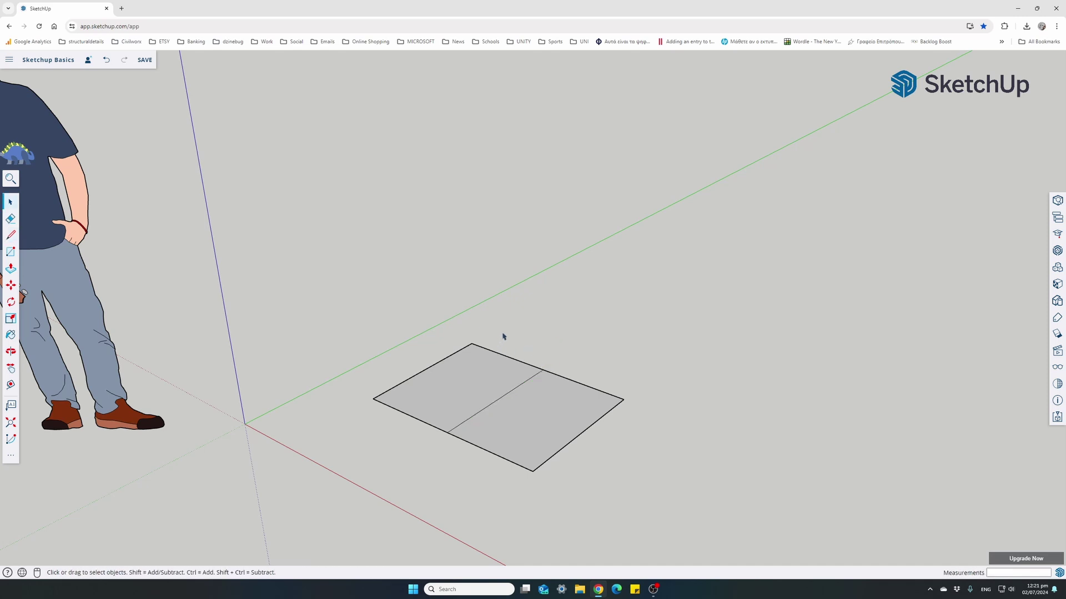
Step: Select the middle dividing edge and delete it, then check the merged face and top edge
click(536, 424)
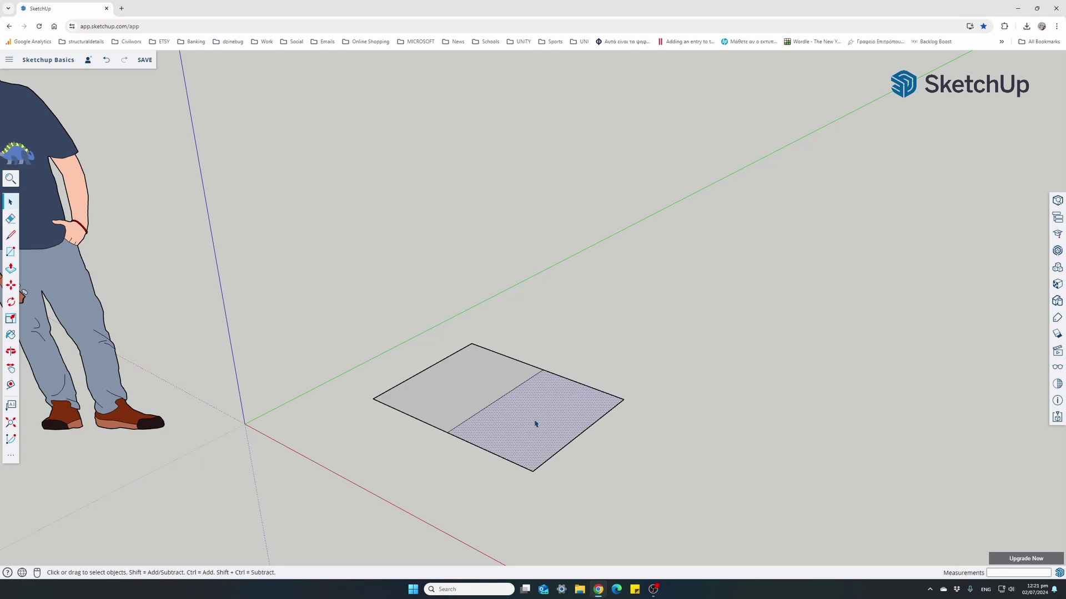
click(470, 388)
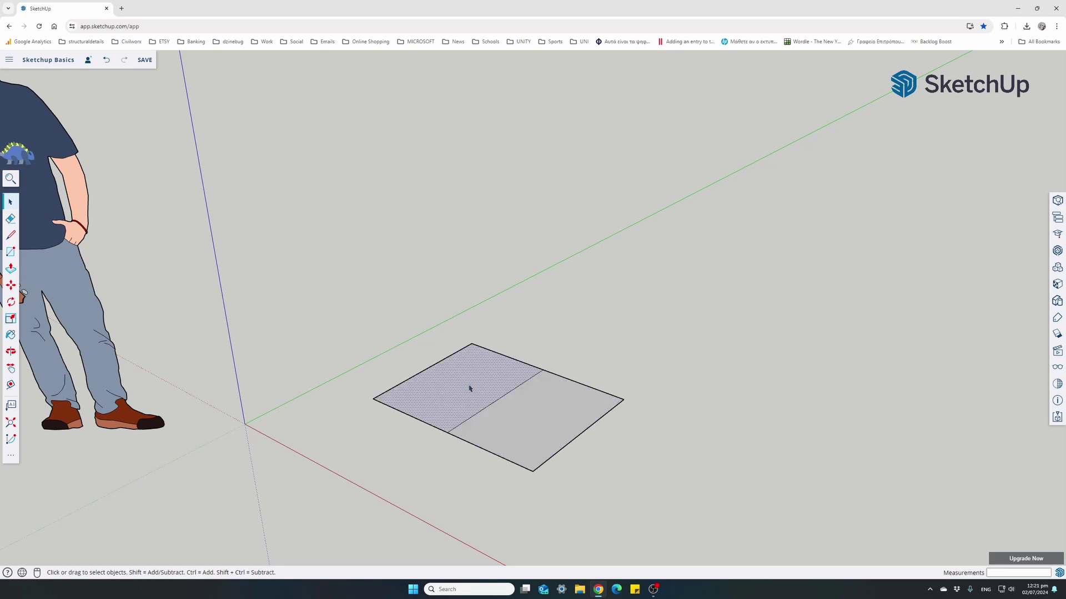
click(568, 382)
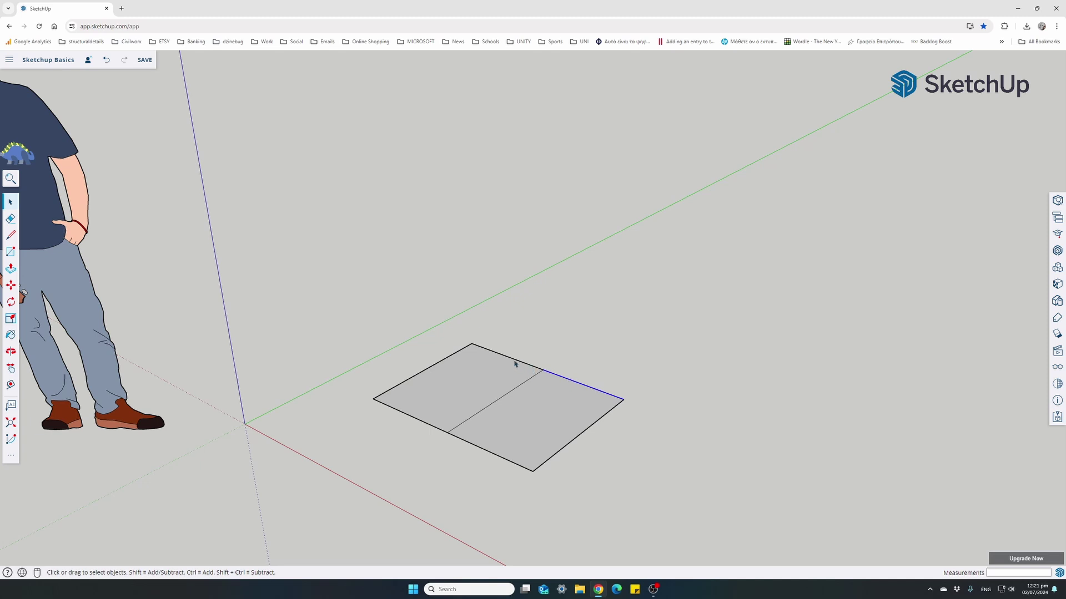
key(Escape)
click(506, 398)
key(Delete)
click(508, 411)
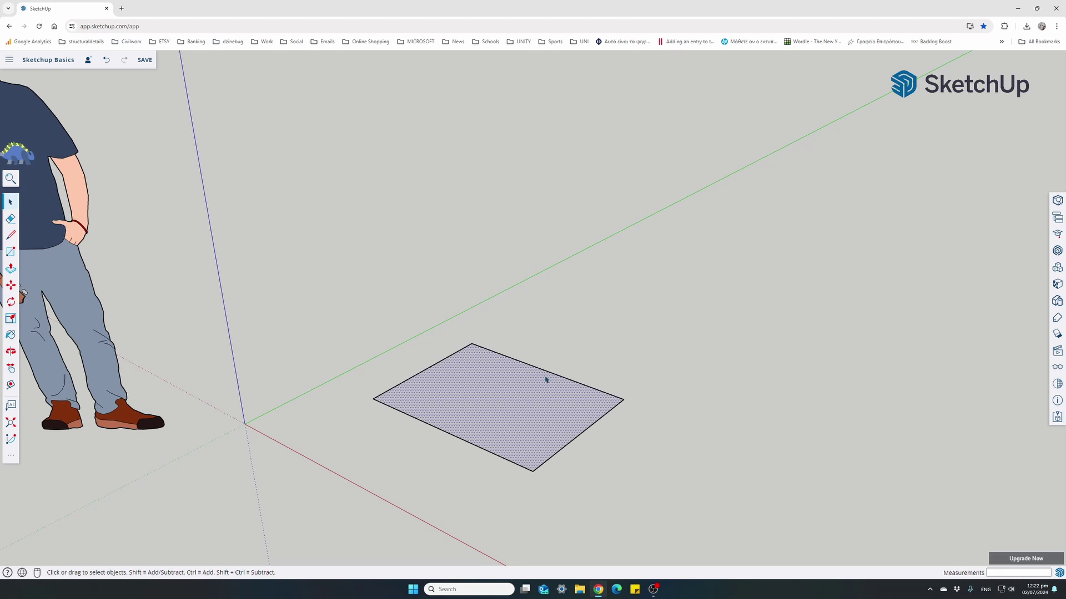
click(563, 381)
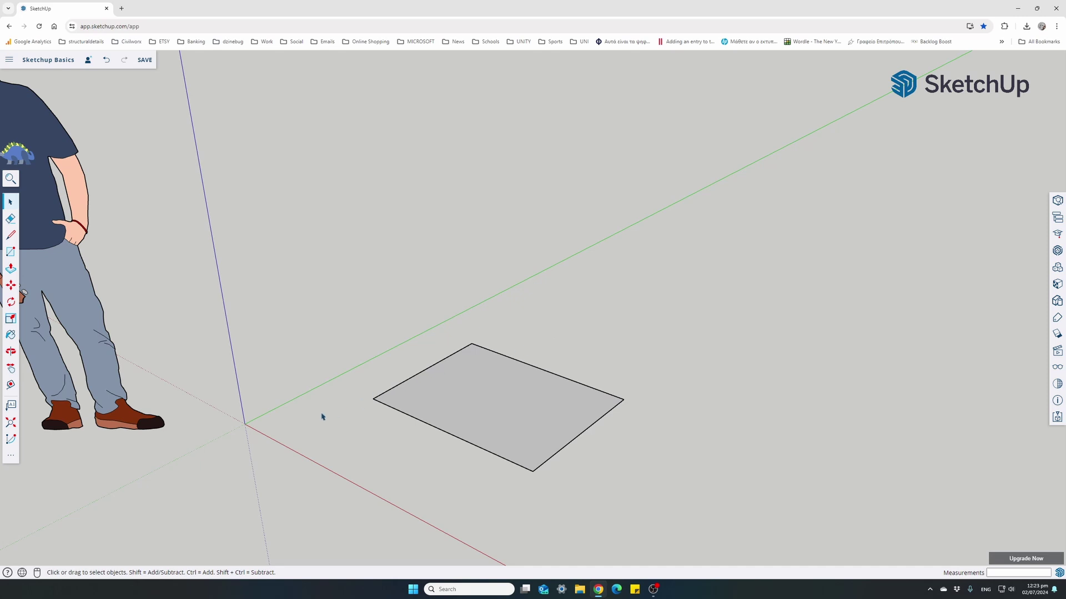
Step: Pick the 2 Point Arc tool from the expanded toolbar
click(11, 458)
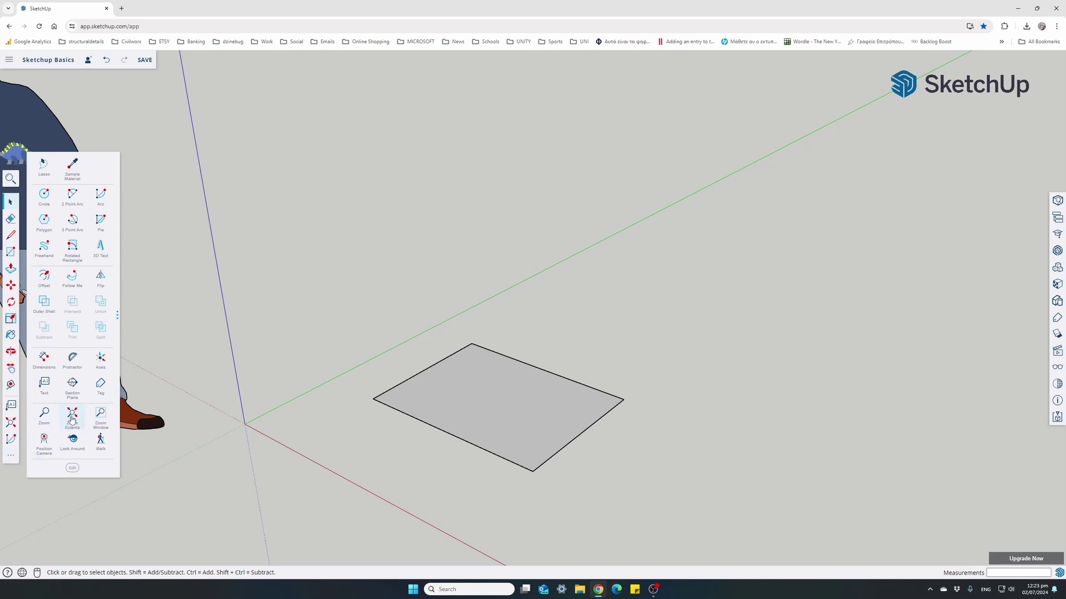
click(74, 199)
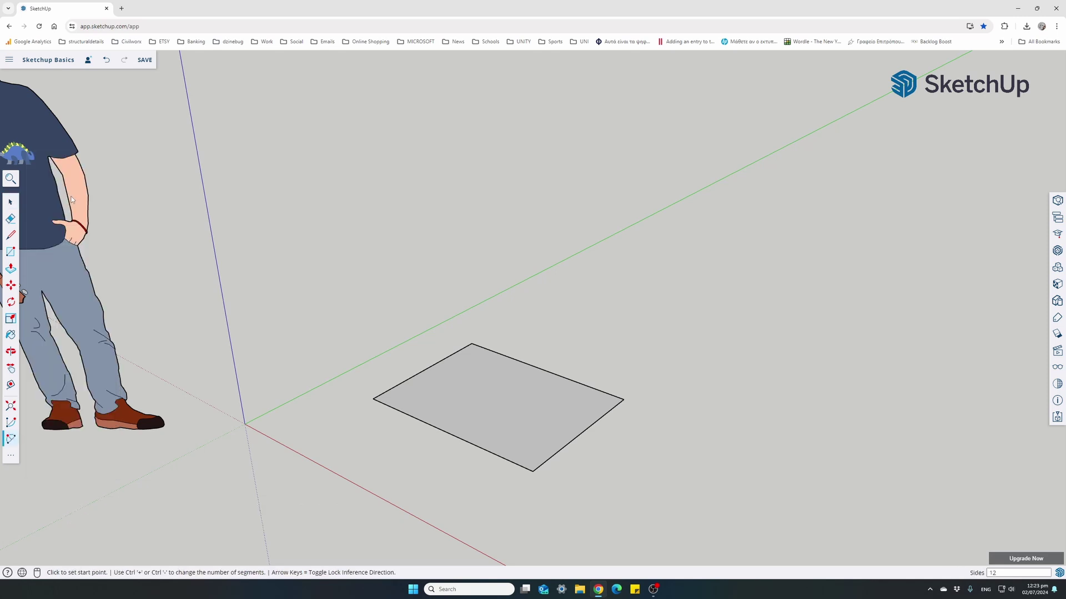
Step: Draw a tangent two-point arc from the lower-left edge to the left edge across the corner
click(412, 416)
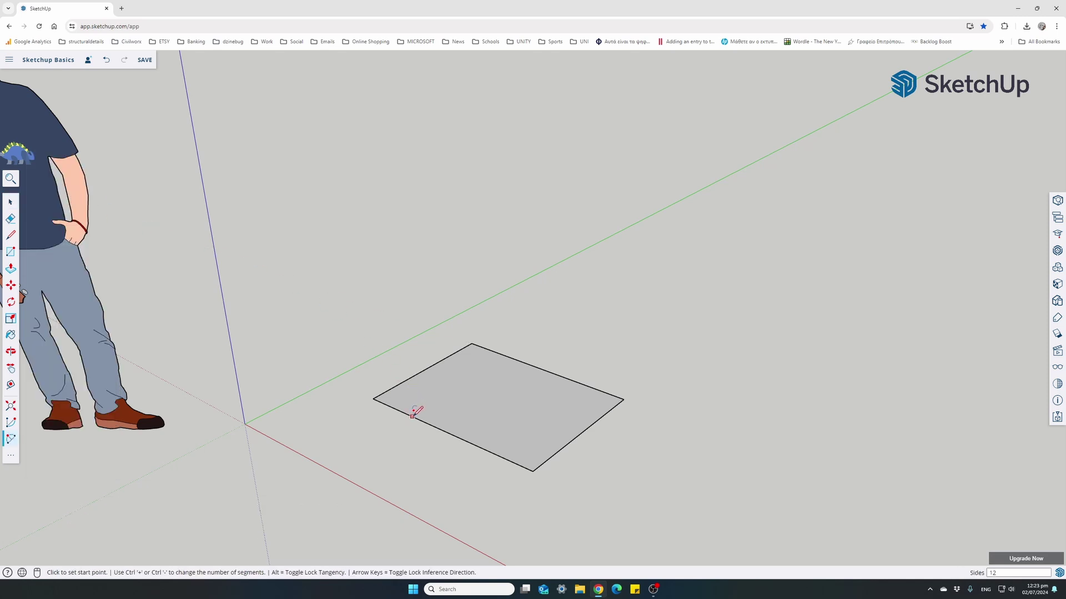
click(411, 376)
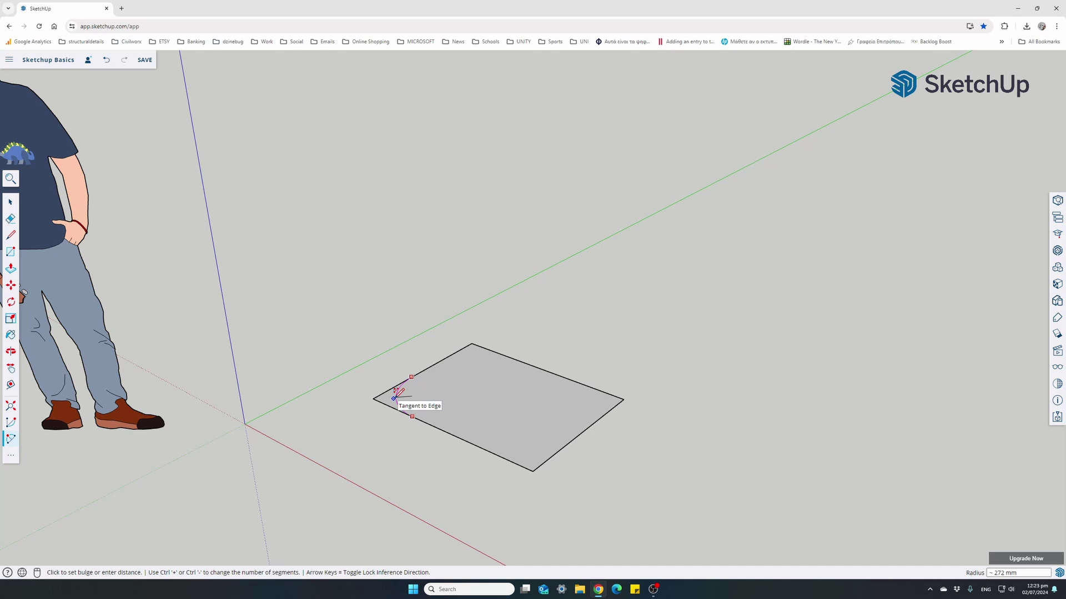
click(394, 398)
scroll(377, 416, up, 3)
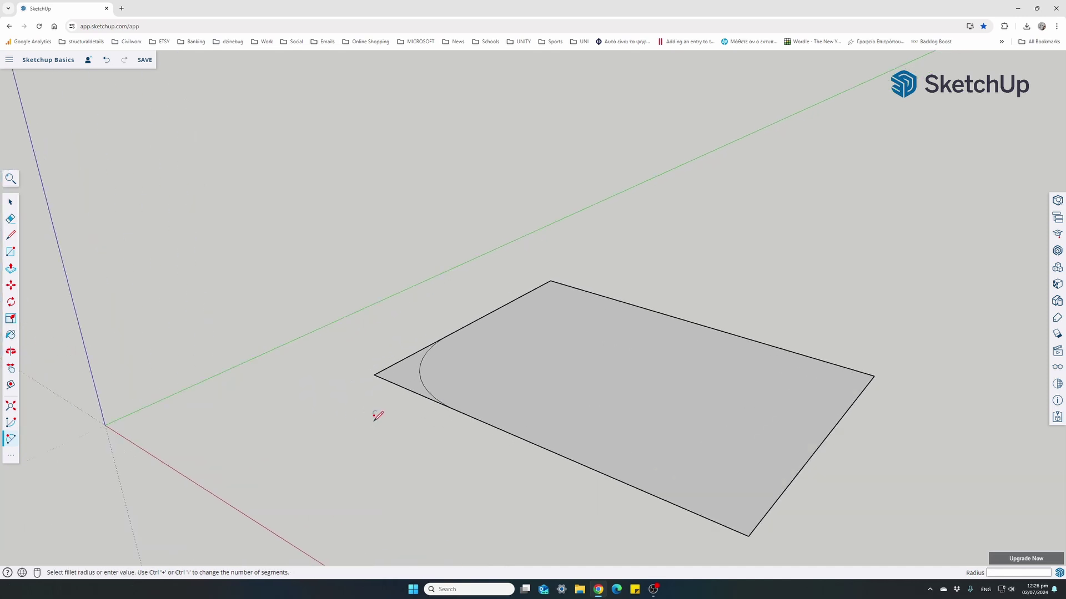
key(space)
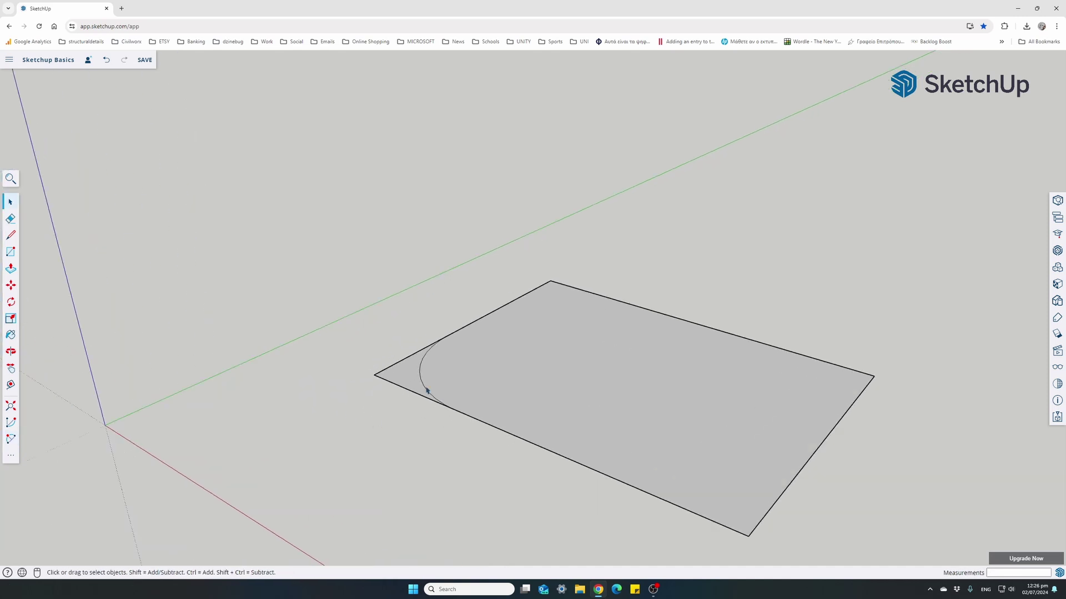
click(491, 388)
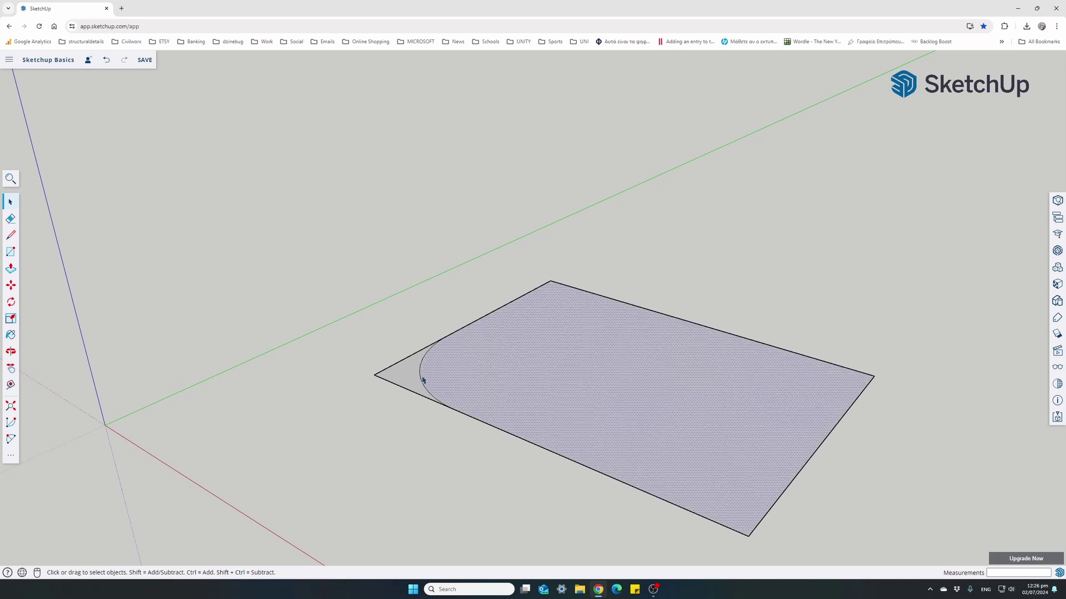
Step: Select the small corner face and short edges around the arc to inspect them
click(404, 382)
click(460, 378)
click(412, 377)
click(405, 390)
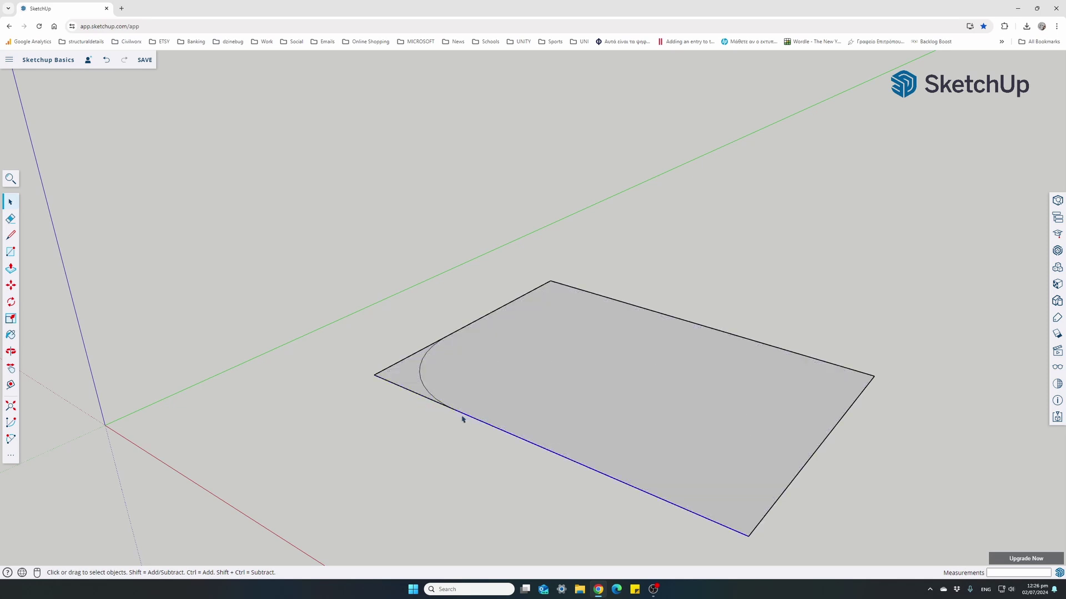
click(408, 390)
Step: Erase the corner arc with the Eraser, restoring a single plain rectangle face
click(11, 218)
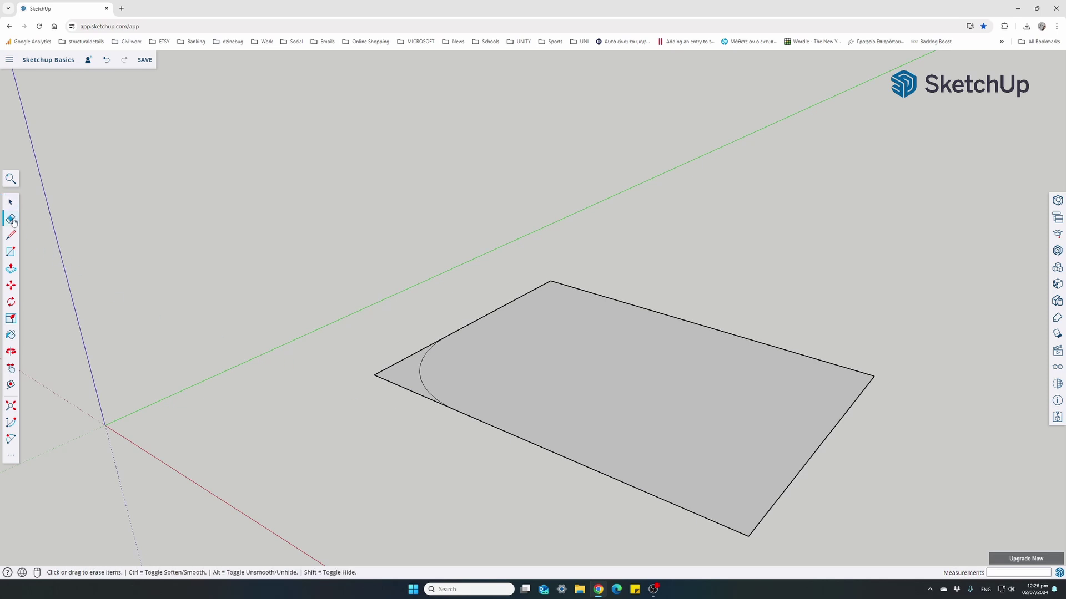
click(421, 369)
key(space)
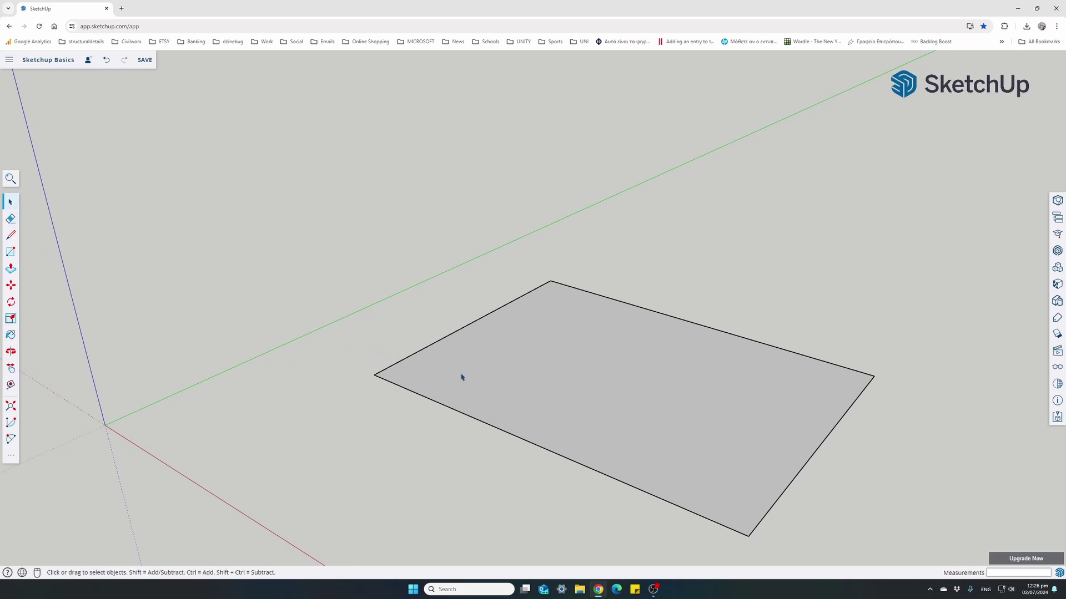
click(464, 379)
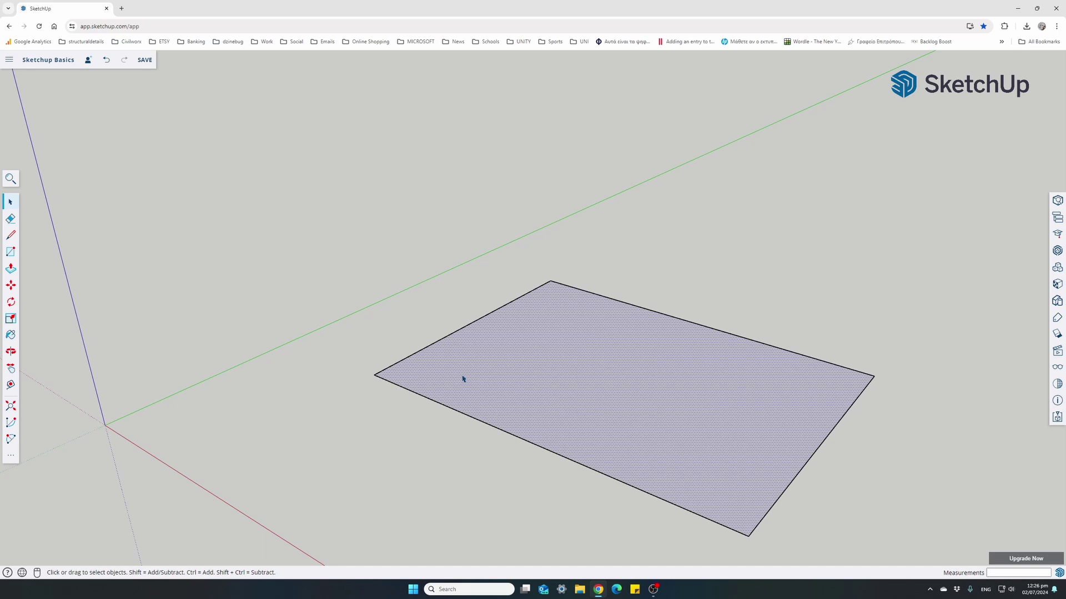
Step: Draw the left wall: 500 mm up, 750 mm along green, down to the back corner
click(10, 238)
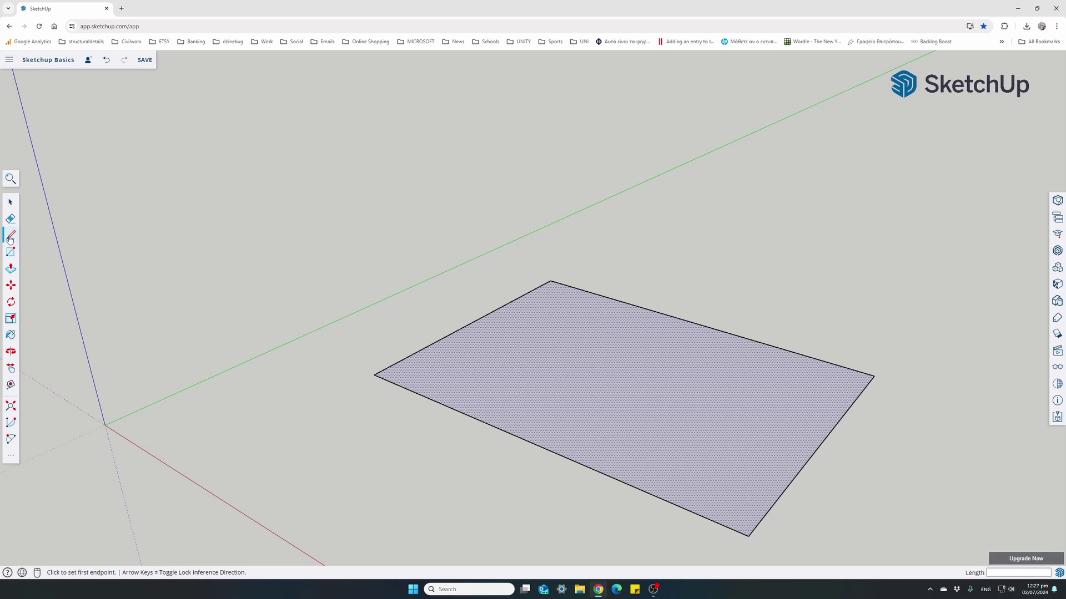
click(374, 375)
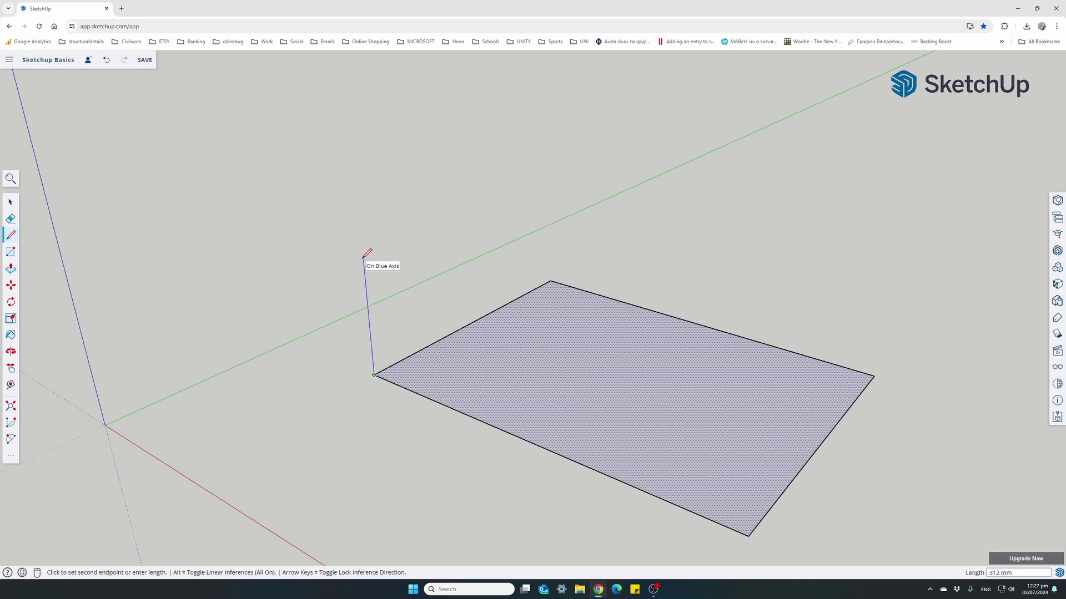
text(500)
key(Return)
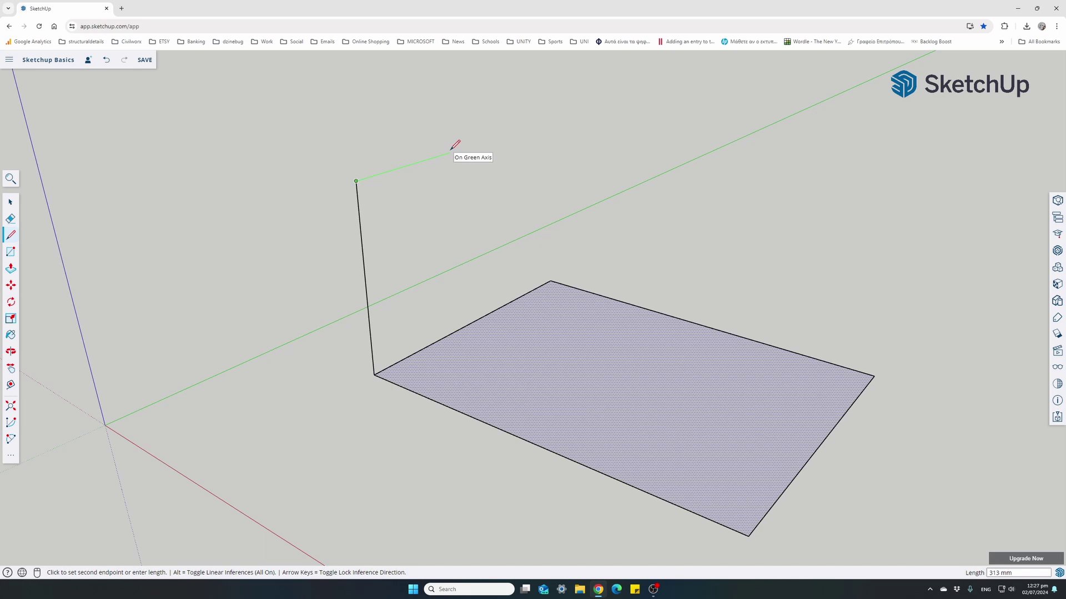
text(750)
key(Return)
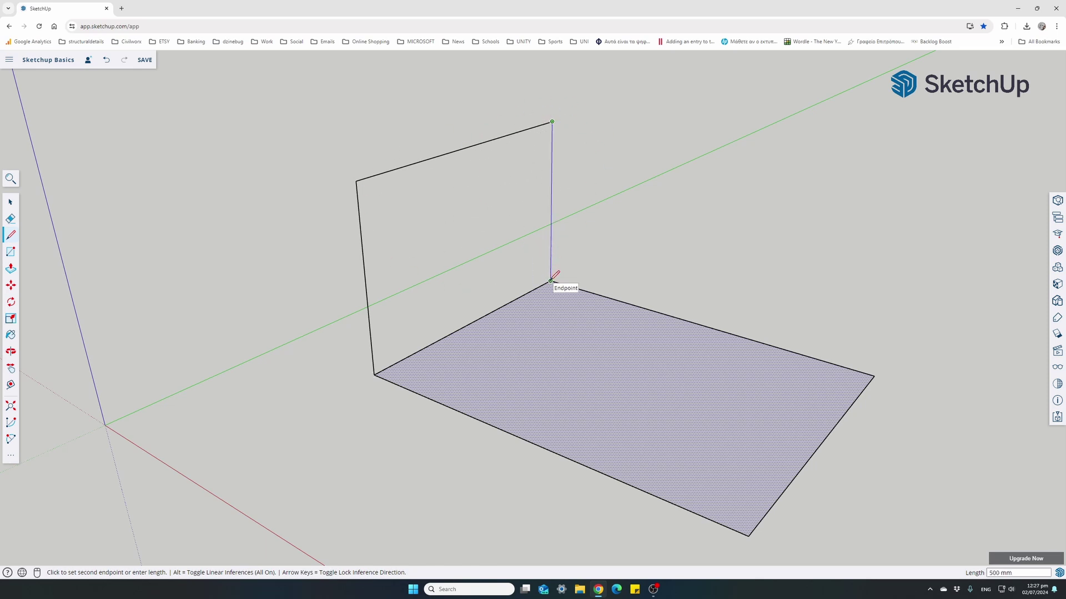
click(552, 280)
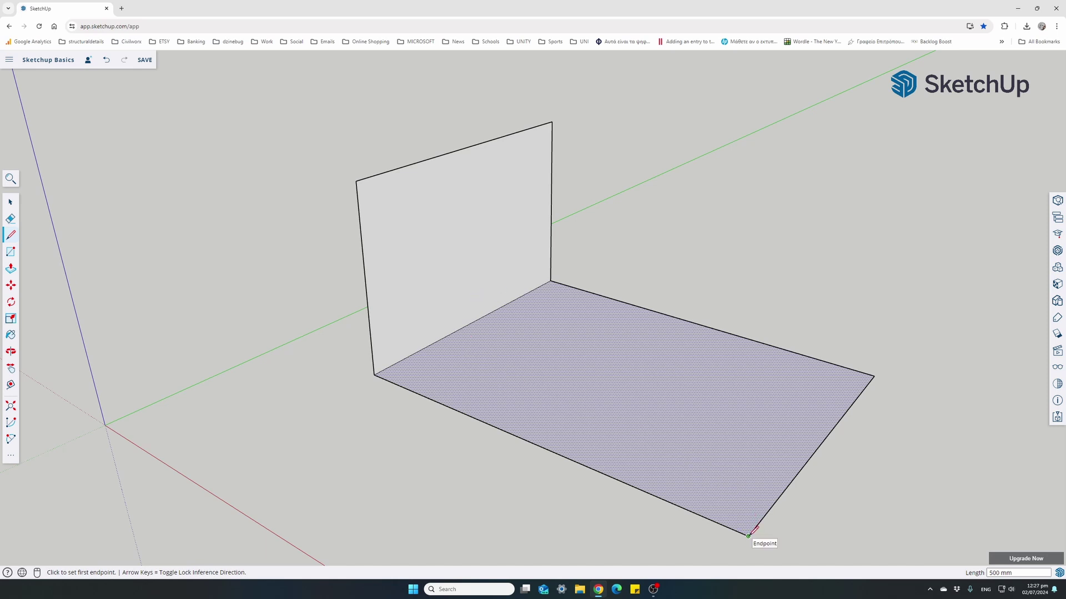
Step: Draw the right wall: 500 mm up from the front corner, 750 mm along green, down to the corner
click(748, 535)
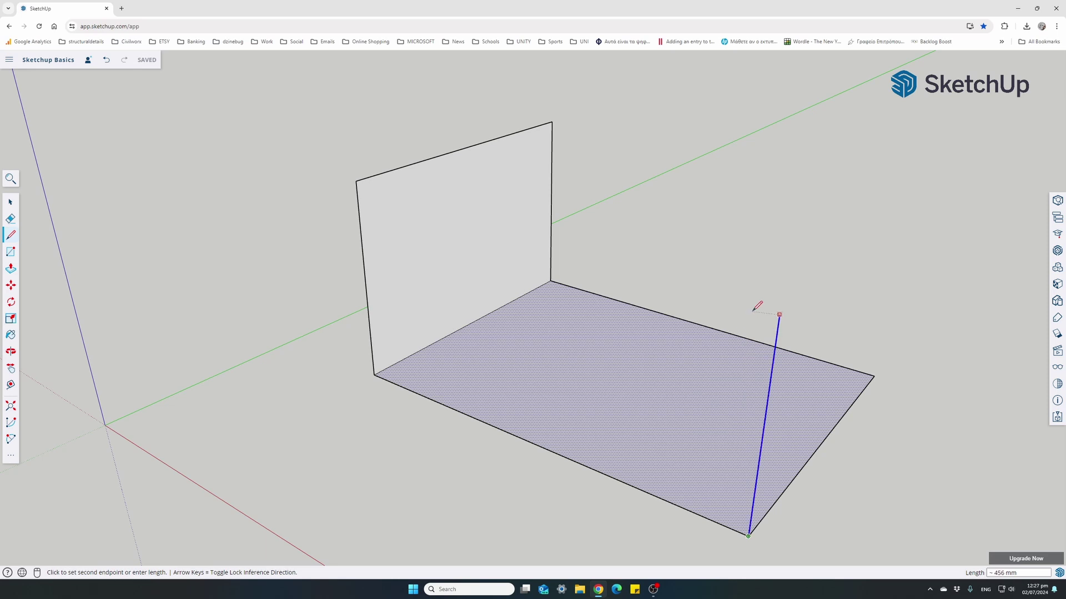
text(500)
key(Return)
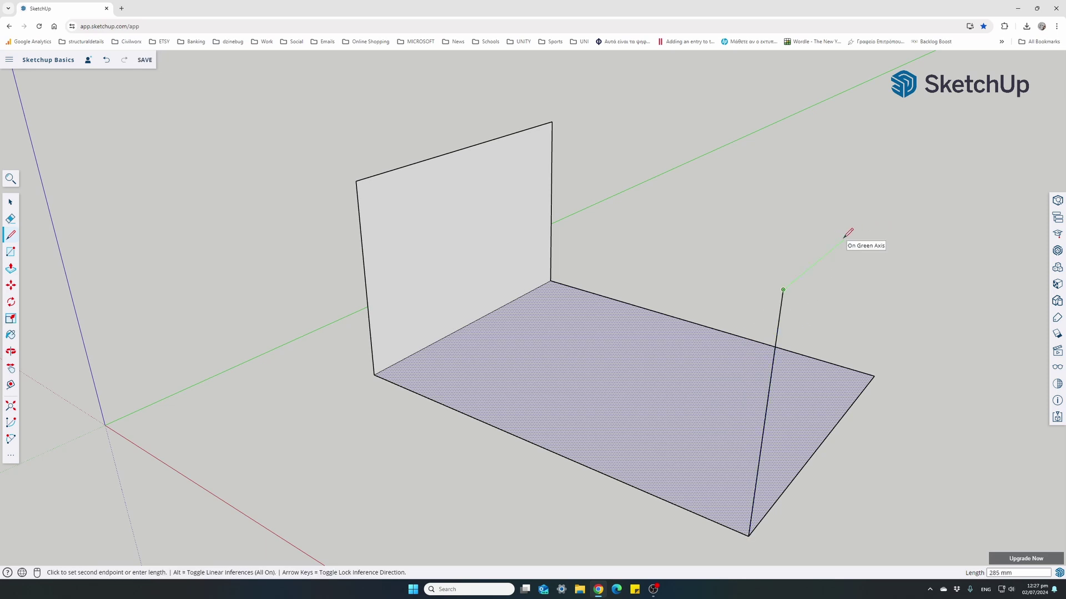
key(Left)
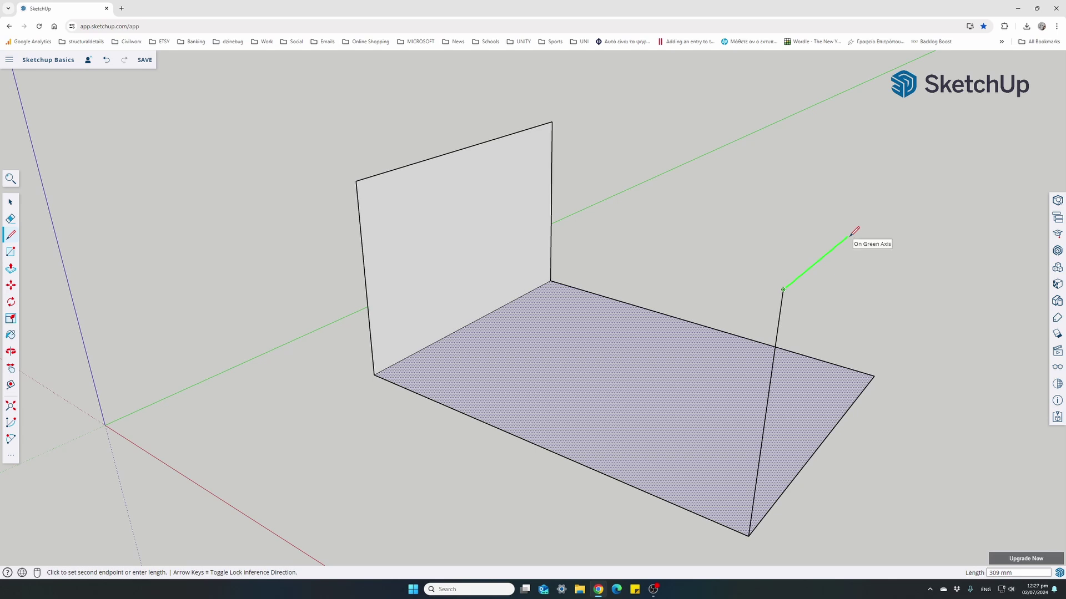
text(750)
key(Return)
click(876, 375)
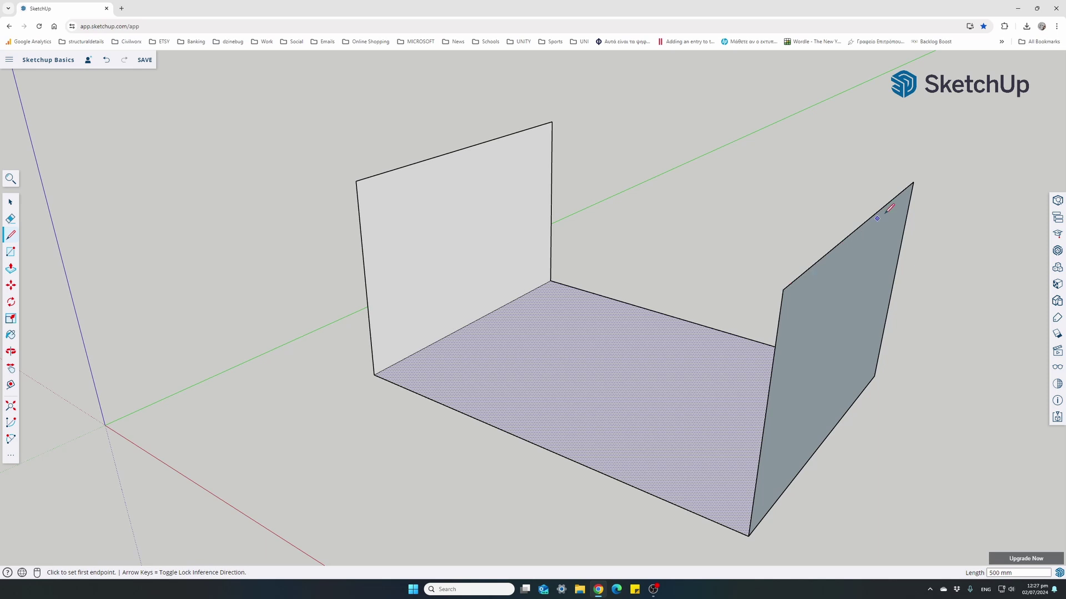
Step: Join the top corners of both walls to close the back wall and the top
click(913, 182)
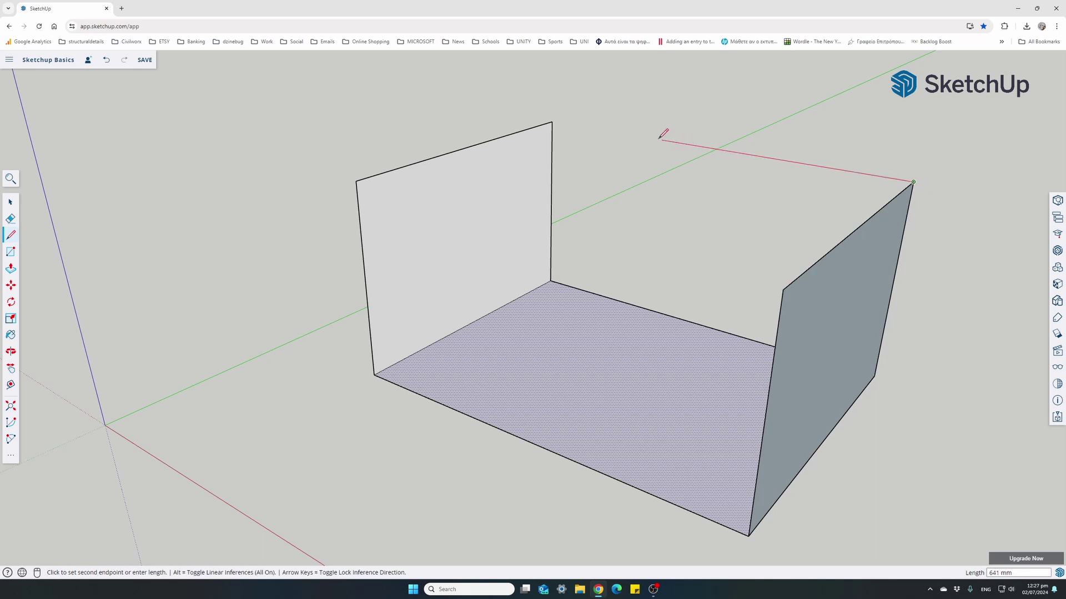
click(551, 121)
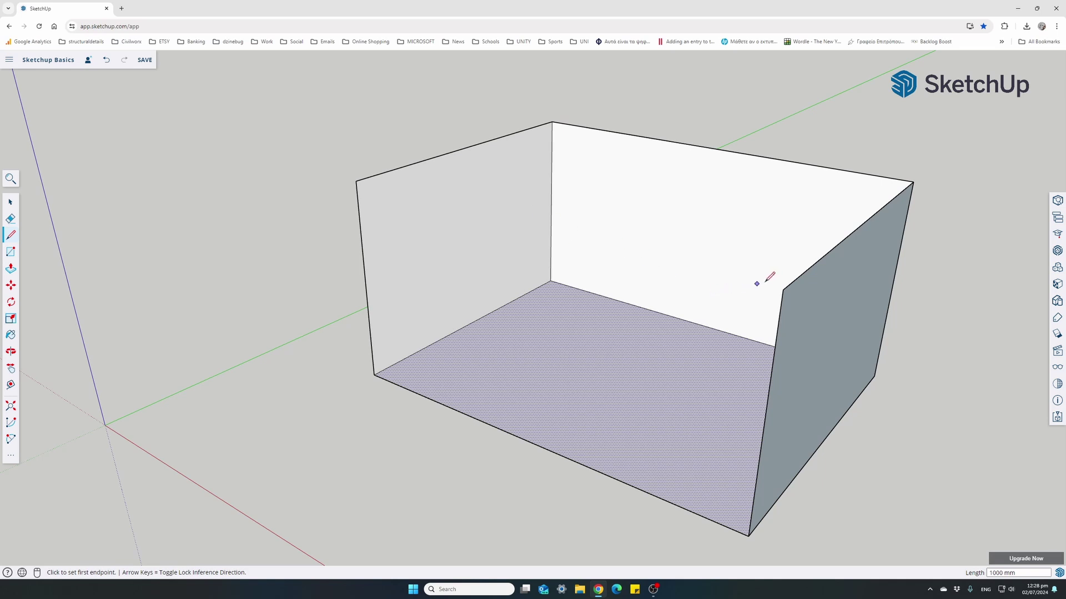
click(783, 289)
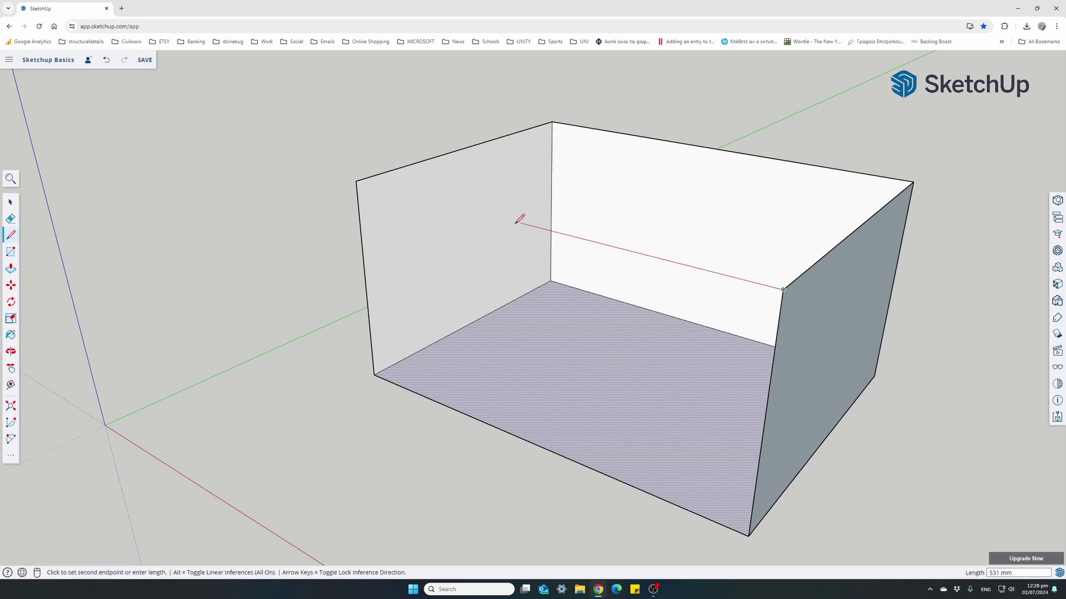
click(356, 180)
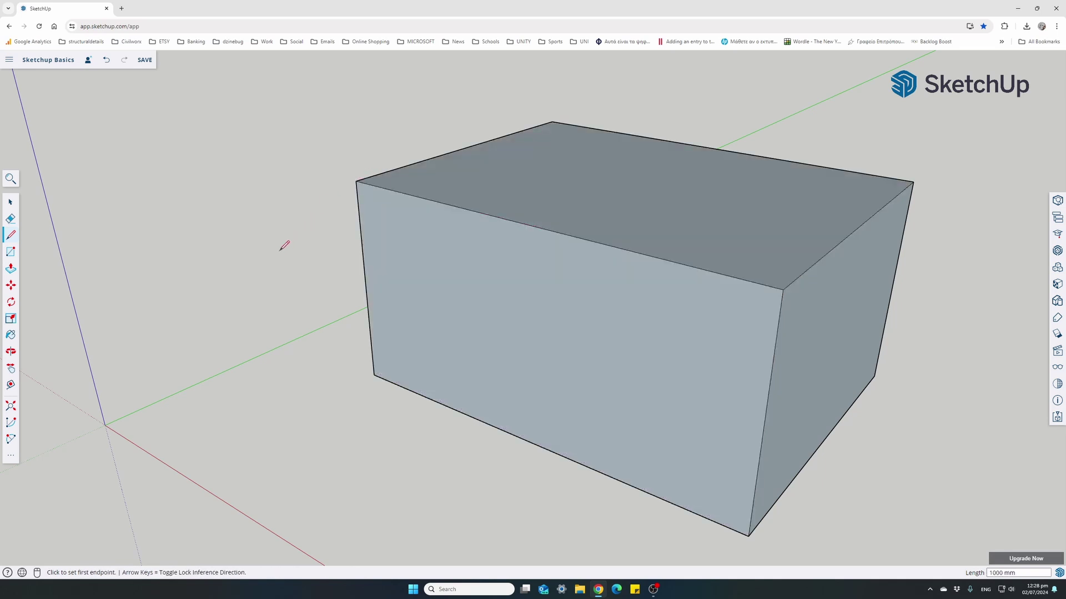
key(space)
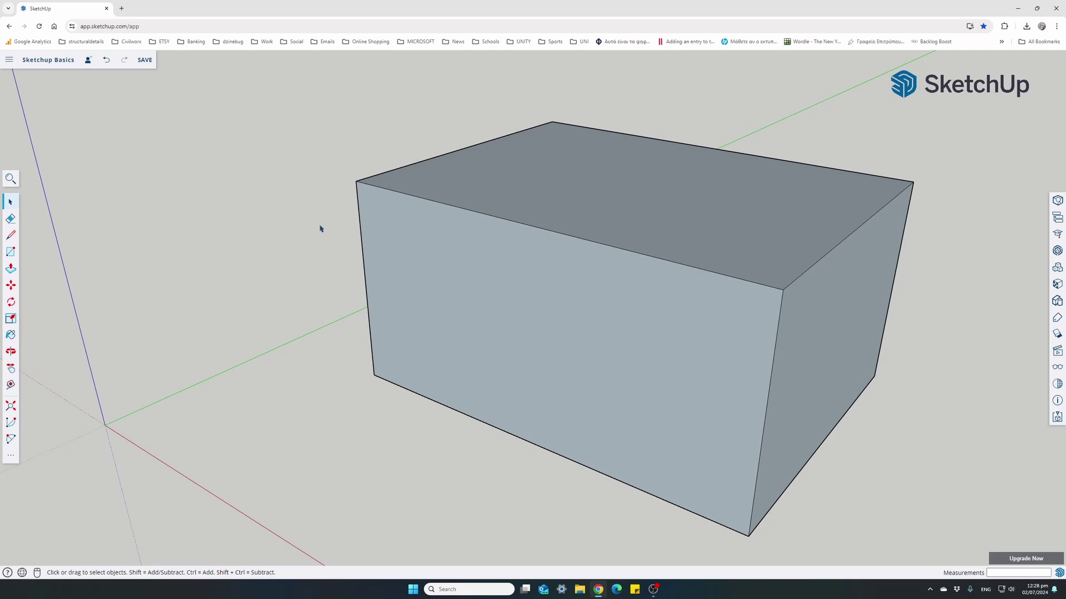
Step: Erase the box's top-front and top-left edges, removing the top and left wall
scroll(326, 238, down, 3)
middle_drag(458, 308, 870, 333)
scroll(411, 226, up, 5)
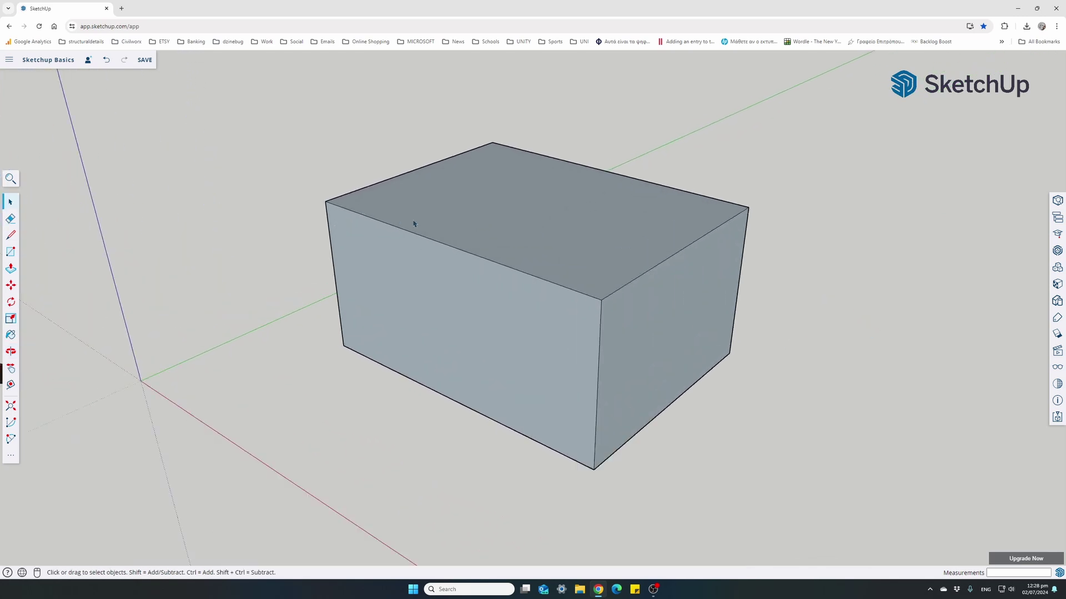
key(e)
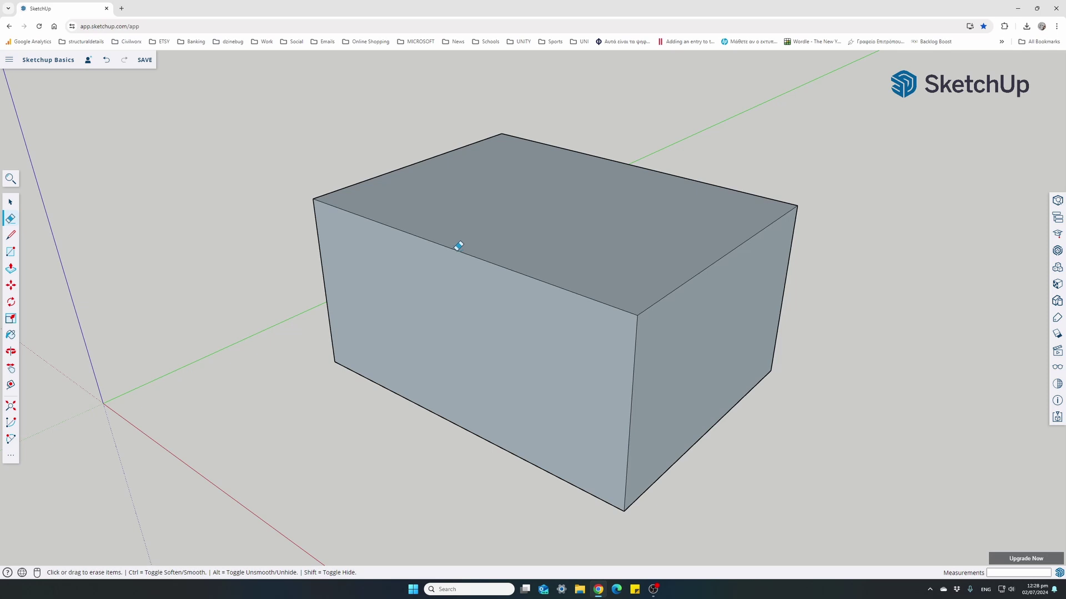
click(456, 249)
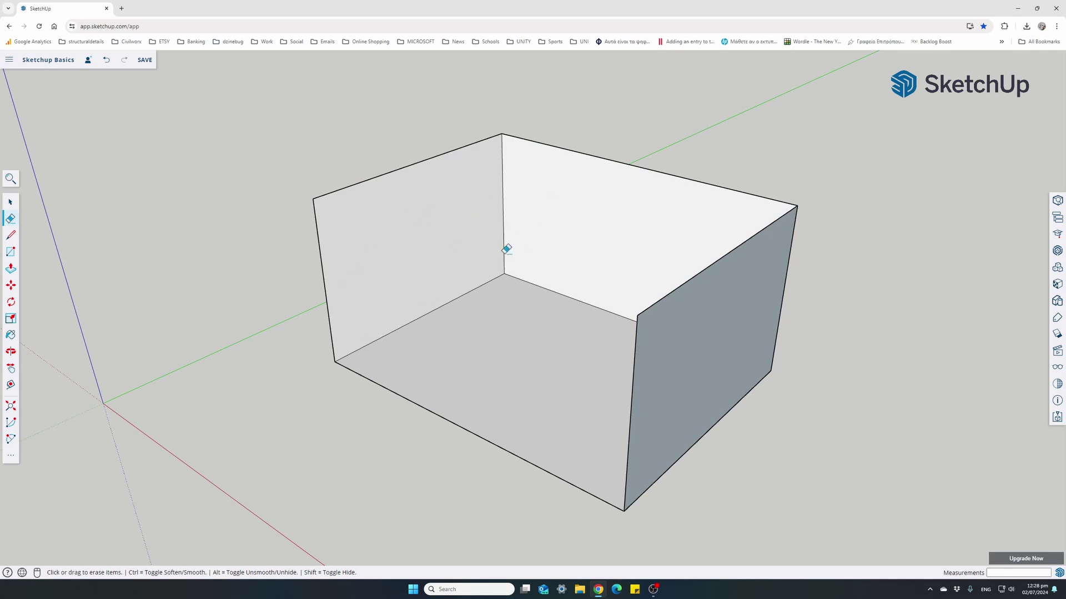
click(383, 171)
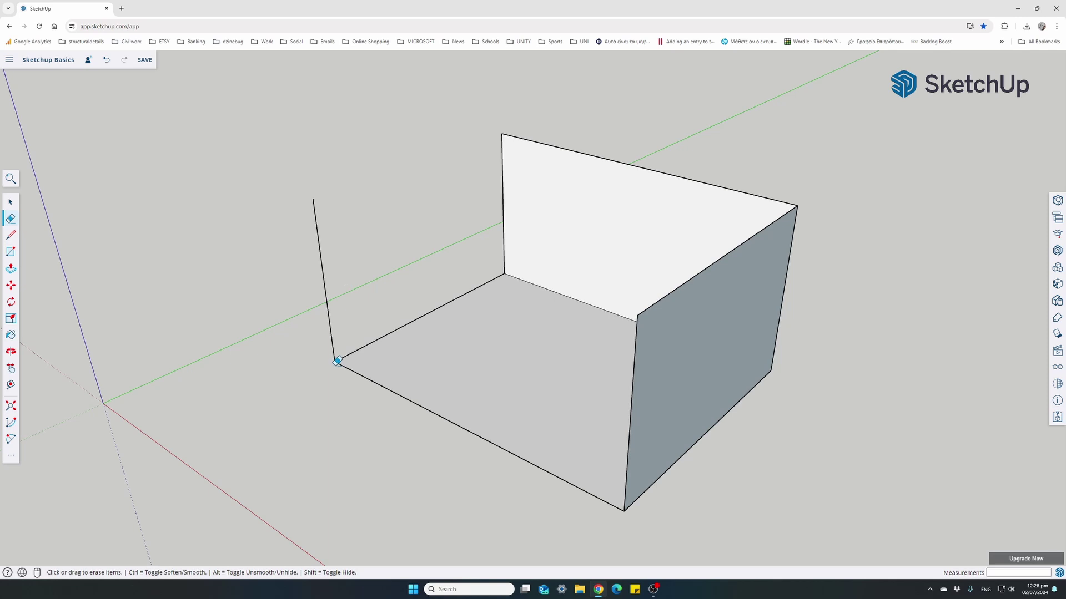
key(space)
Step: Delete the right wall face, keeping its edges, and orbit around the open box
middle_drag(694, 344, 710, 339)
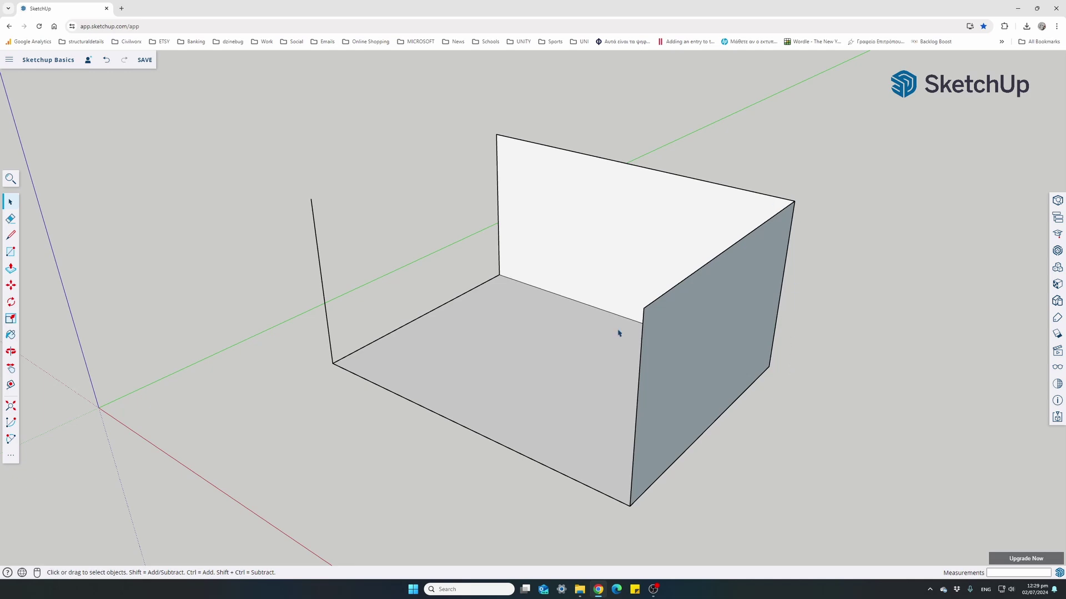
click(687, 372)
key(Delete)
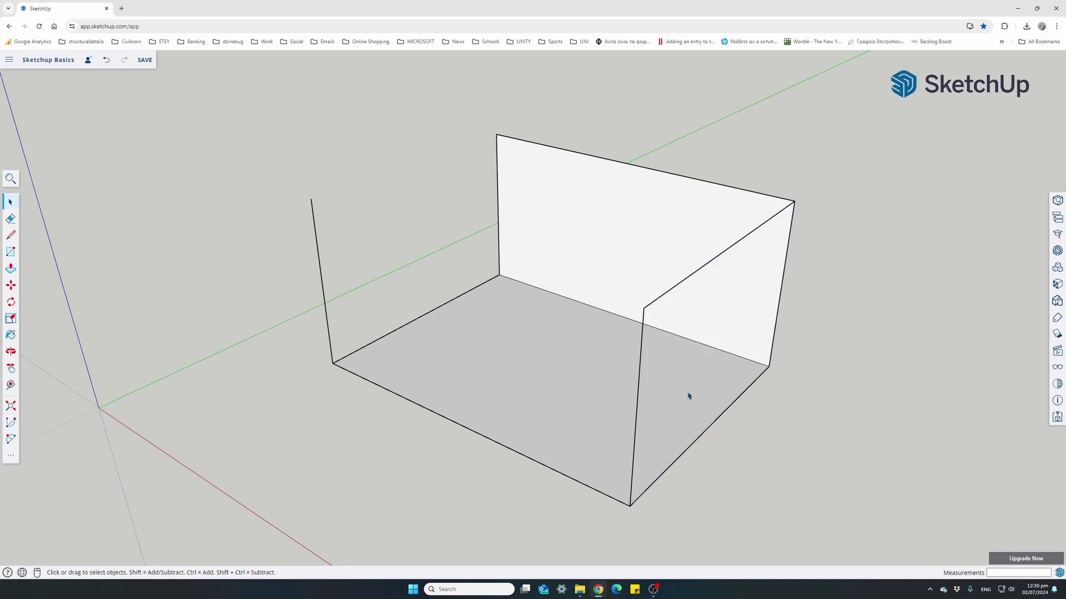
key(o)
mouse_move(688, 396)
mouse_down()
mouse_move(466, 233)
mouse_move(507, 362)
mouse_move(684, 397)
mouse_up()
key(space)
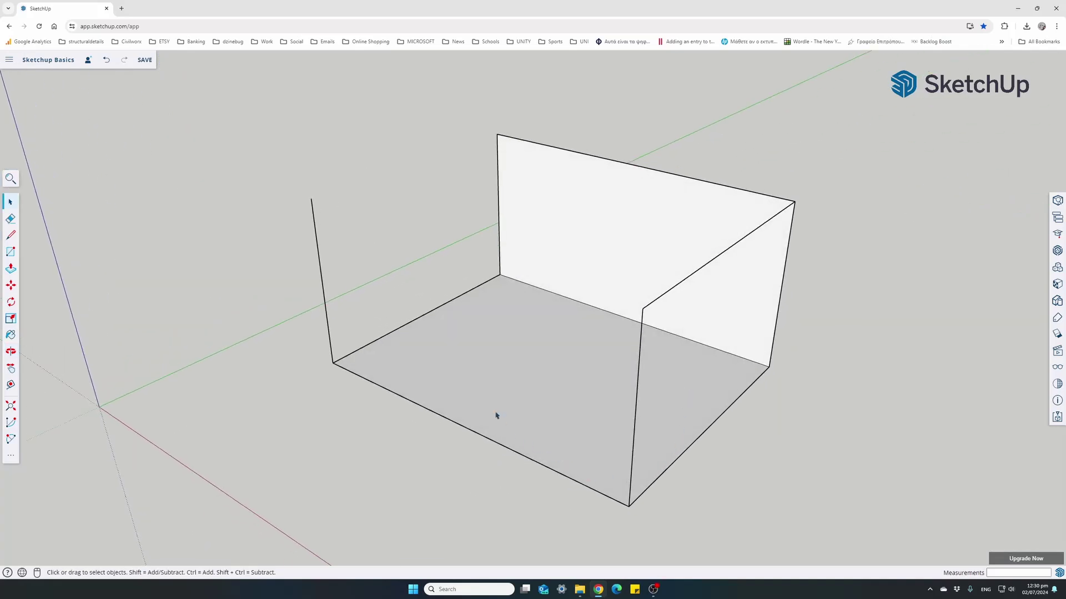
Step: Draw a 2000 mm line along the green axis on the ground right of the box
scroll(496, 415, down, 3)
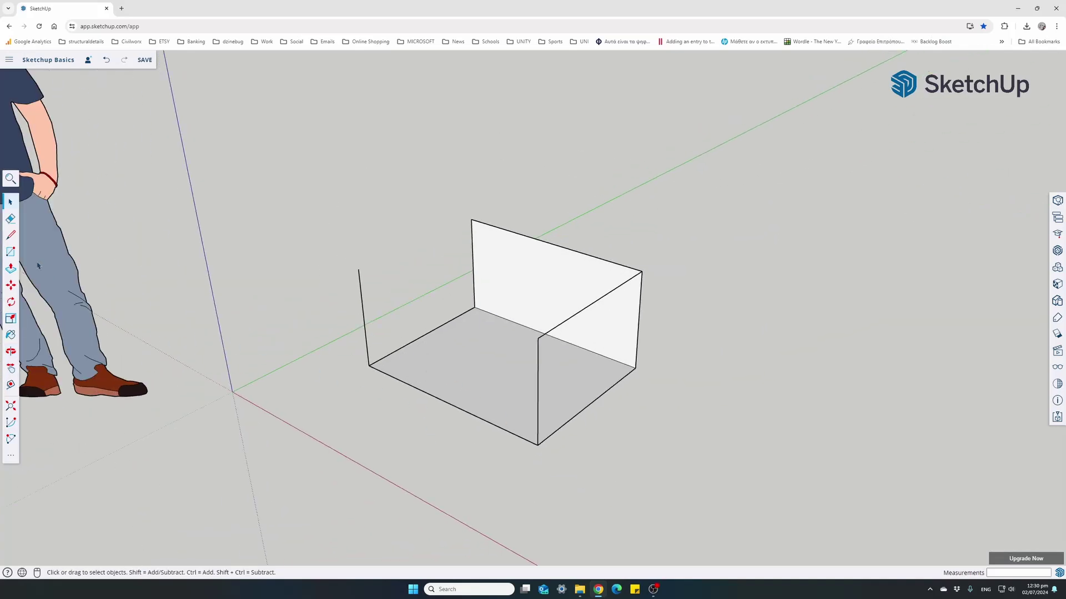
click(11, 235)
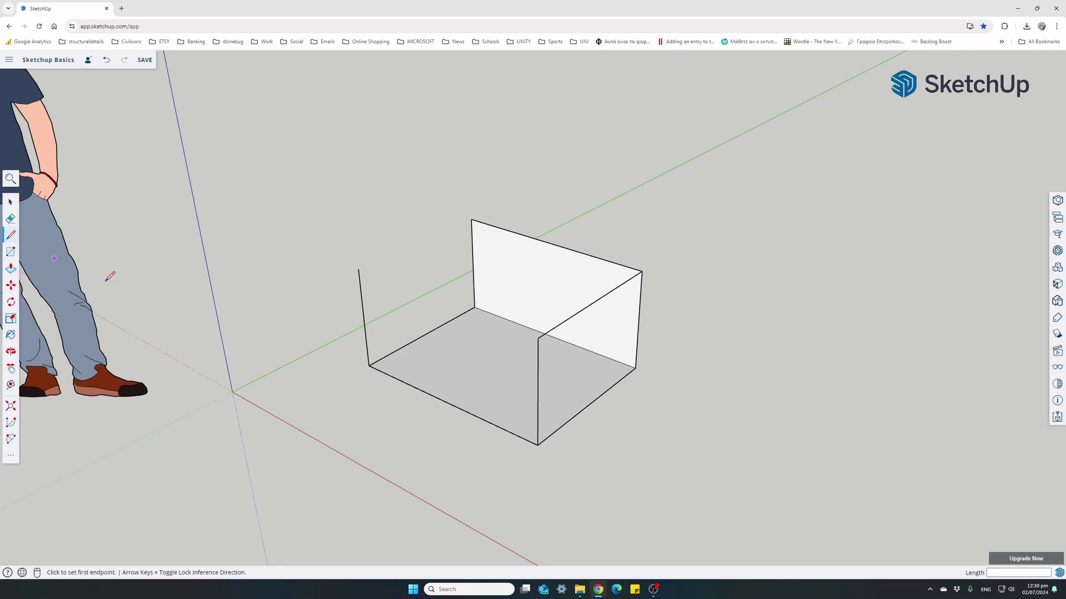
click(604, 479)
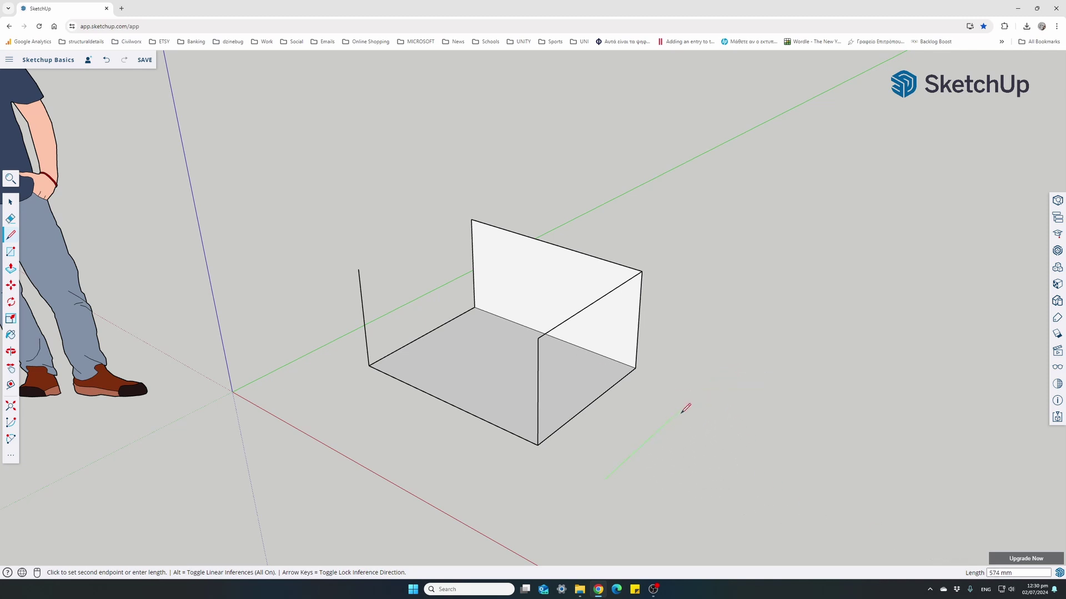
text(2000)
key(Return)
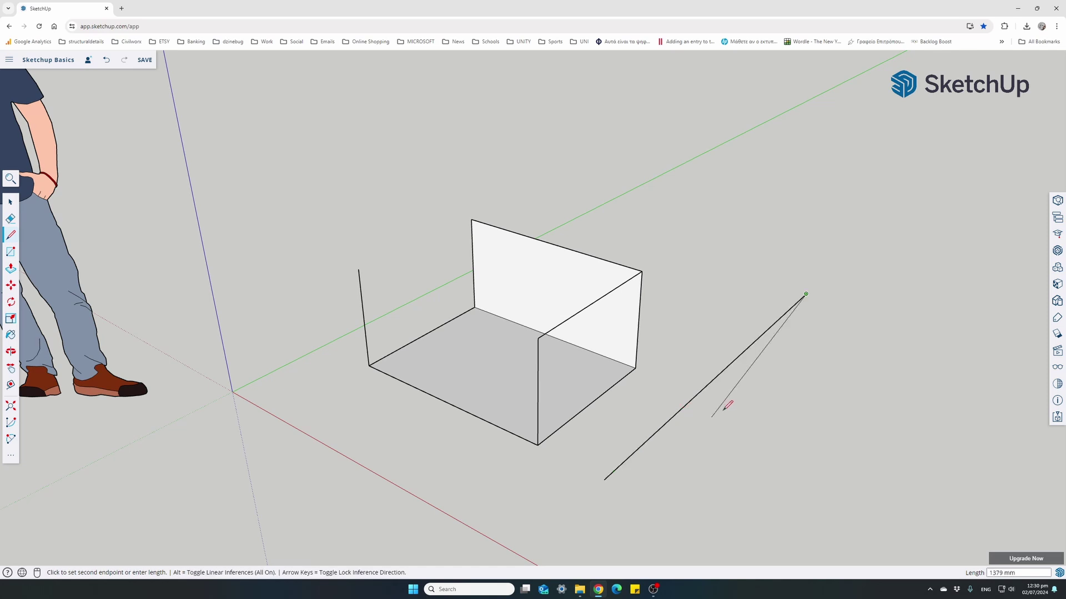